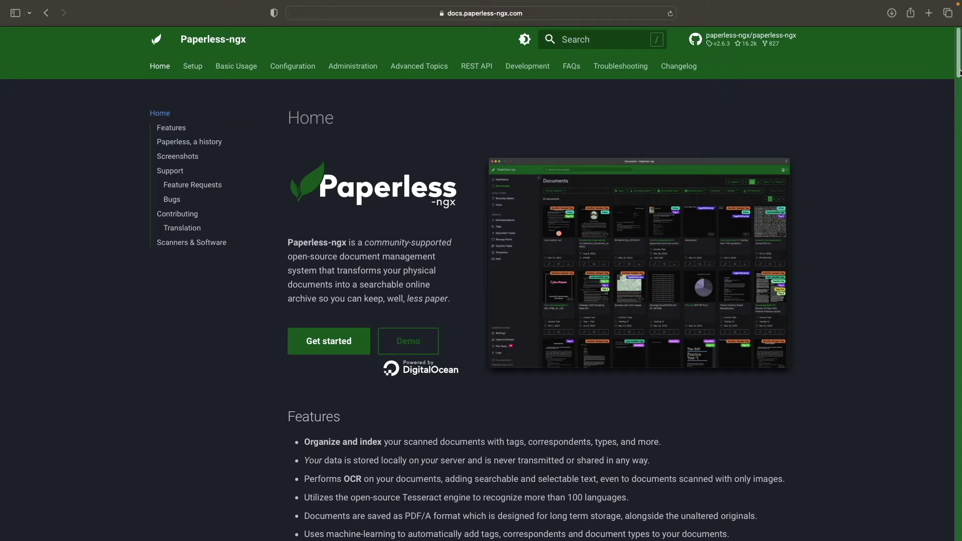
Scroll the Paperless-ngx docs past Features and Screenshots down to the bulk-edit examples
scroll(959, 72, down, 6)
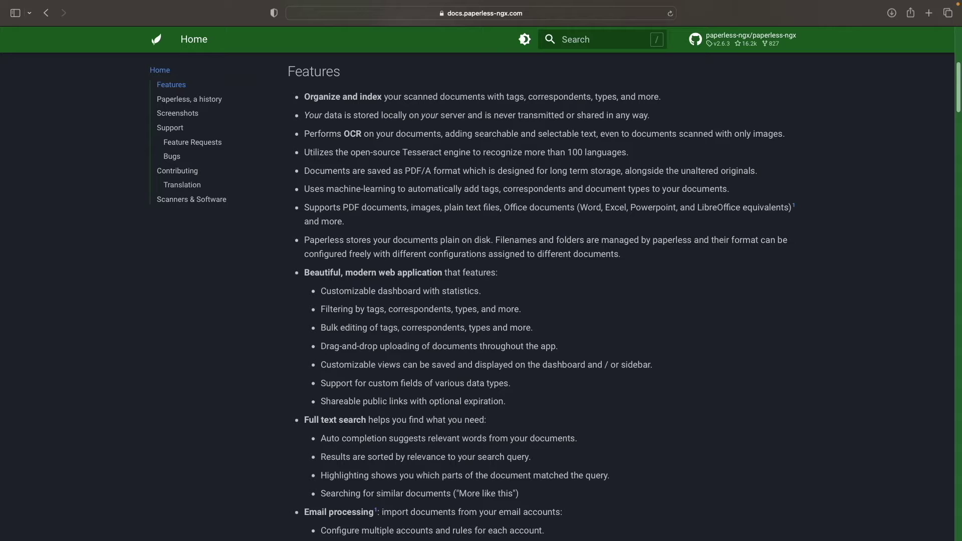
scroll(543, 297, down, 9)
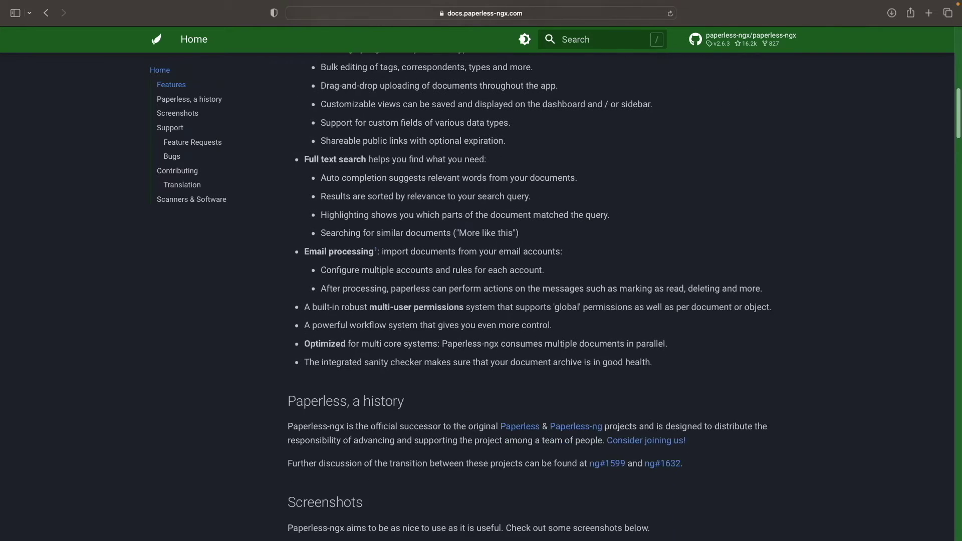
scroll(543, 296, down, 4)
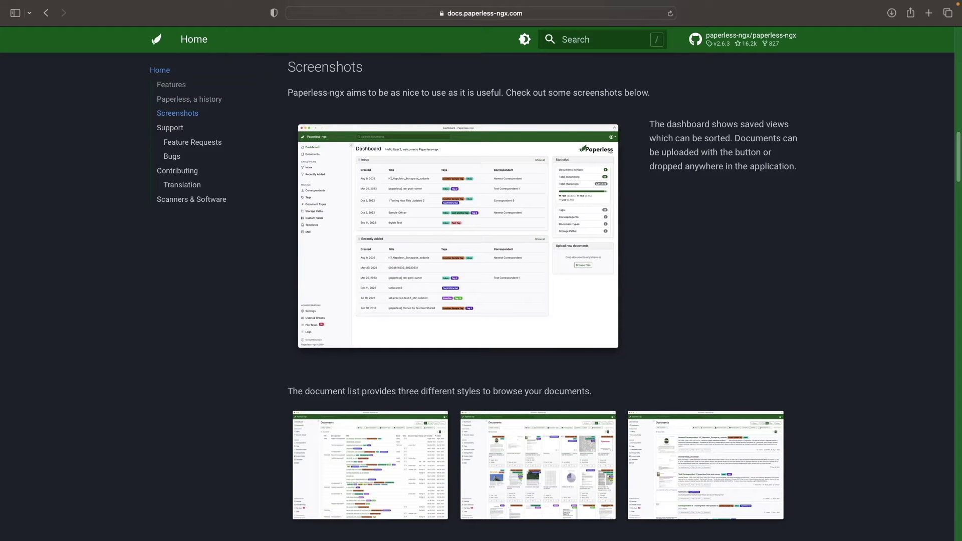
scroll(542, 297, down, 6)
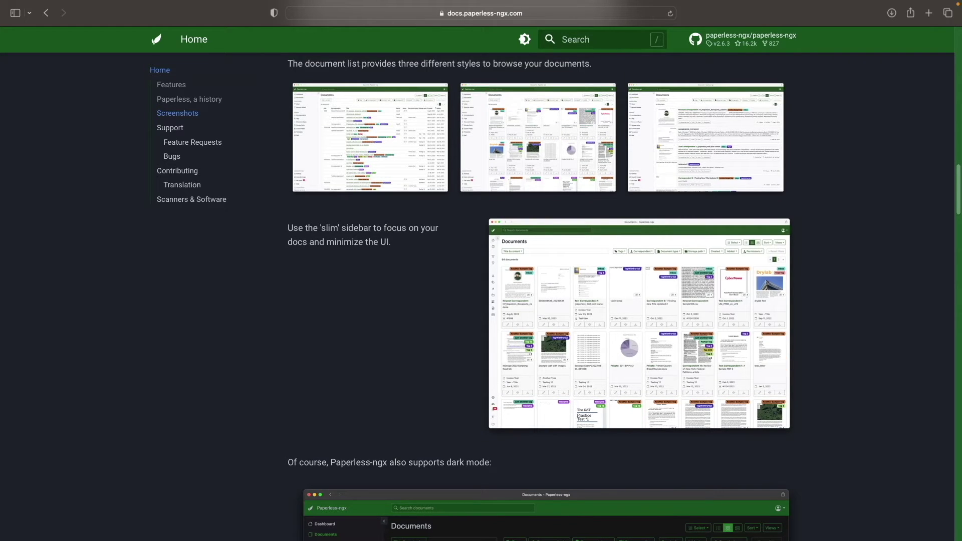
scroll(543, 297, down, 8)
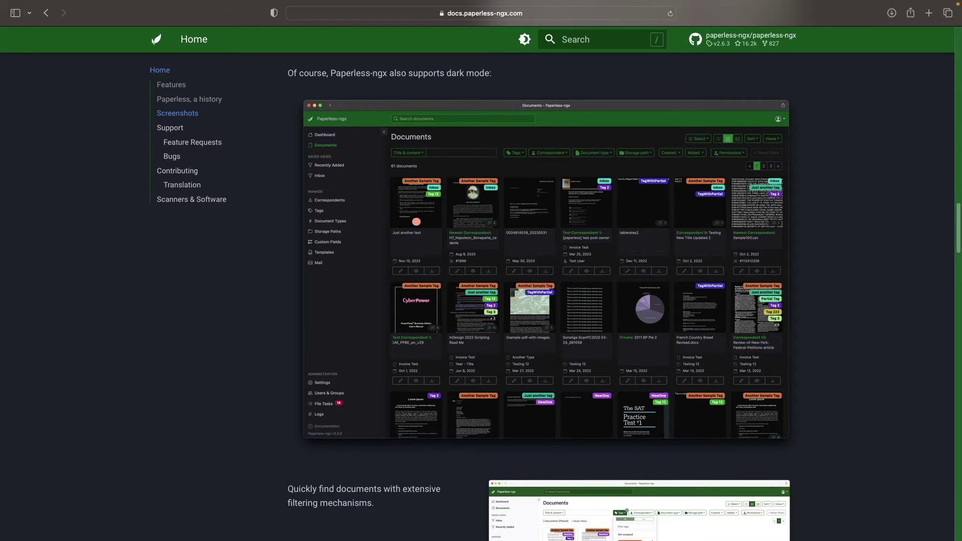
scroll(543, 297, down, 7)
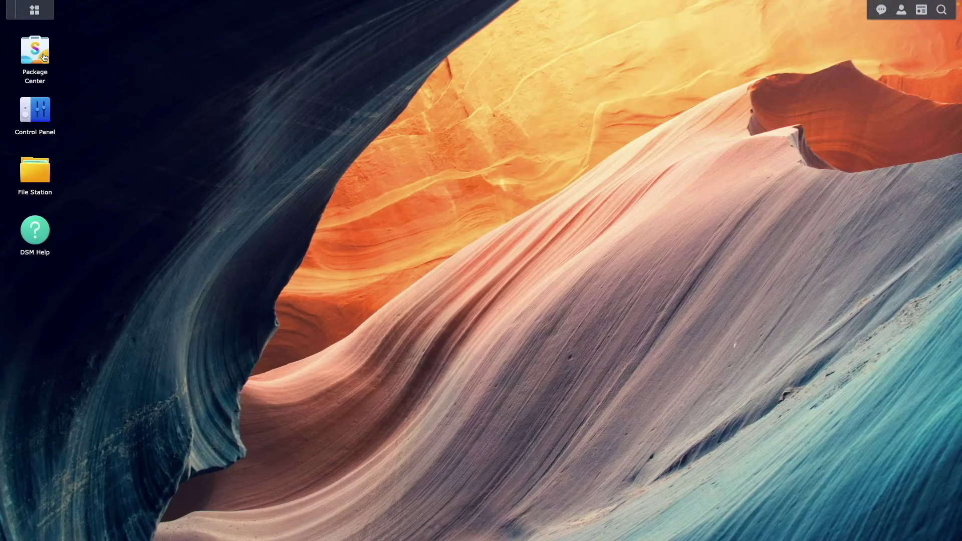
Search Package Center for 'container' and install Container Manager
click(44, 56)
click(320, 132)
text(container)
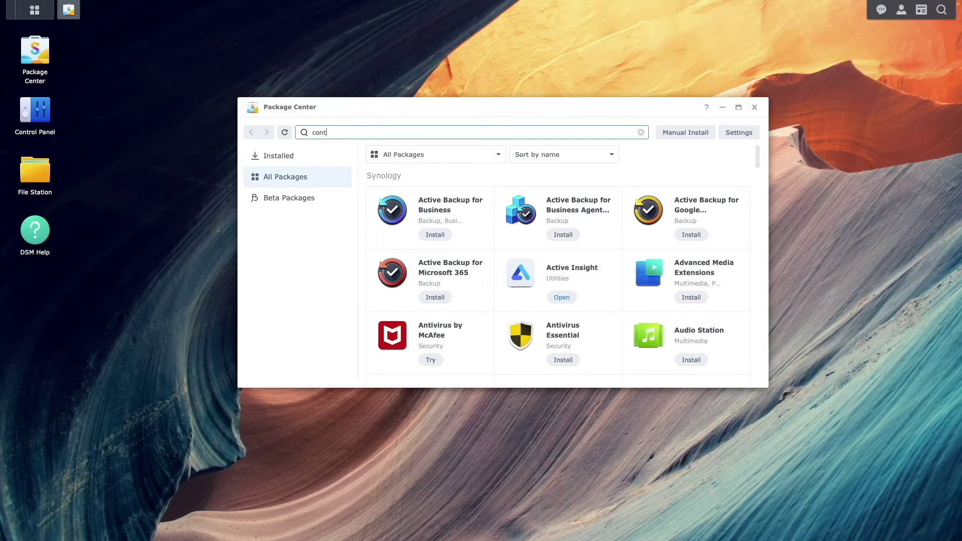
click(451, 213)
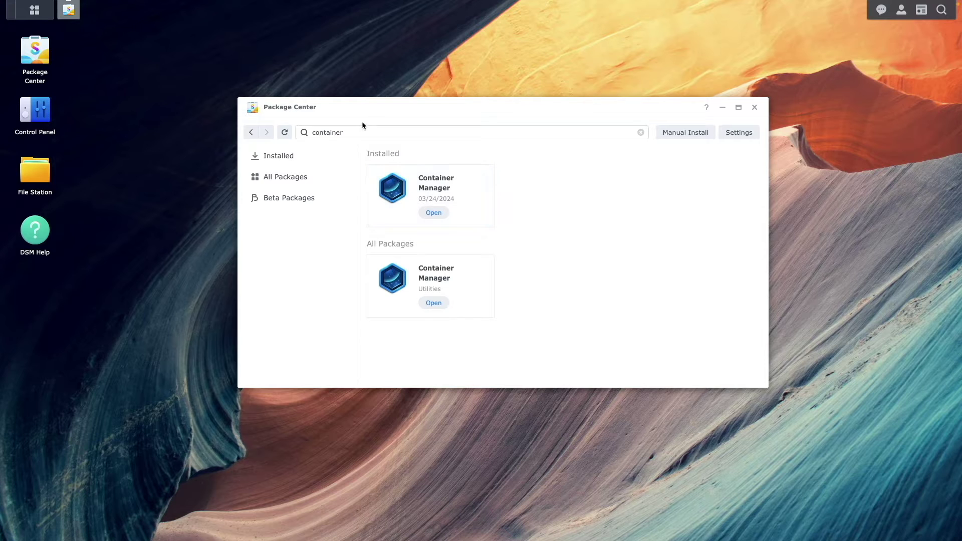
Search for 'text' and install the Text Editor package
click(353, 131)
text(text)
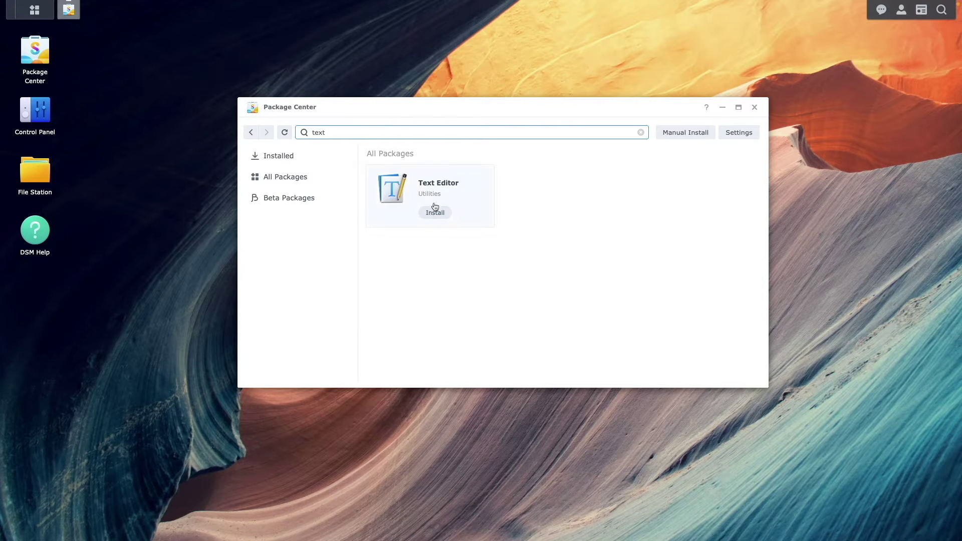
click(435, 211)
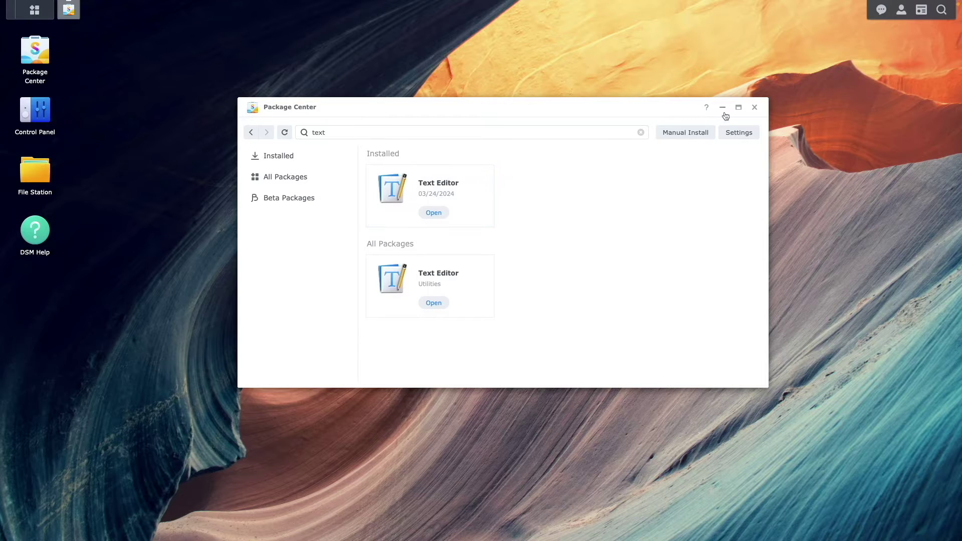
click(756, 108)
Turn on the SSH service in Terminal & SNMP settings and apply, accepting the warning
click(45, 119)
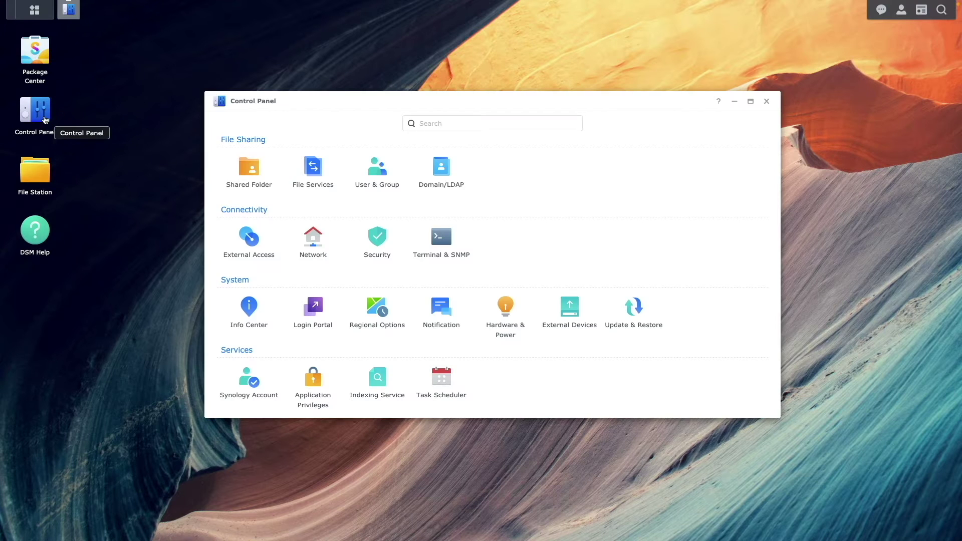
click(432, 246)
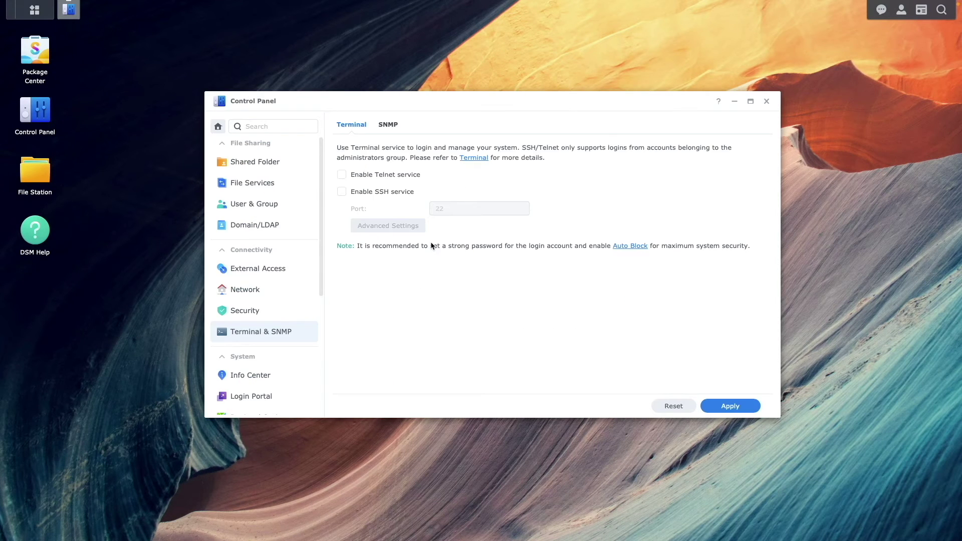
click(384, 191)
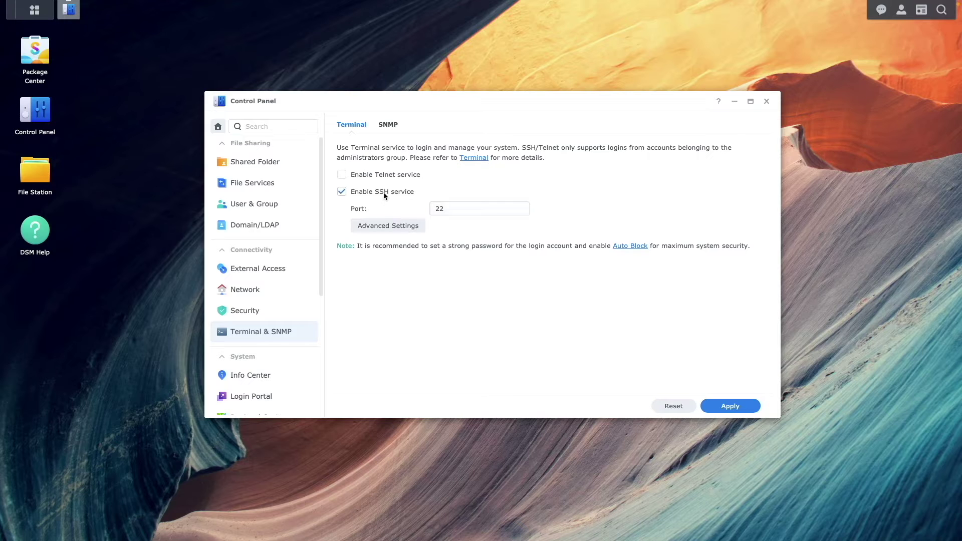
click(712, 409)
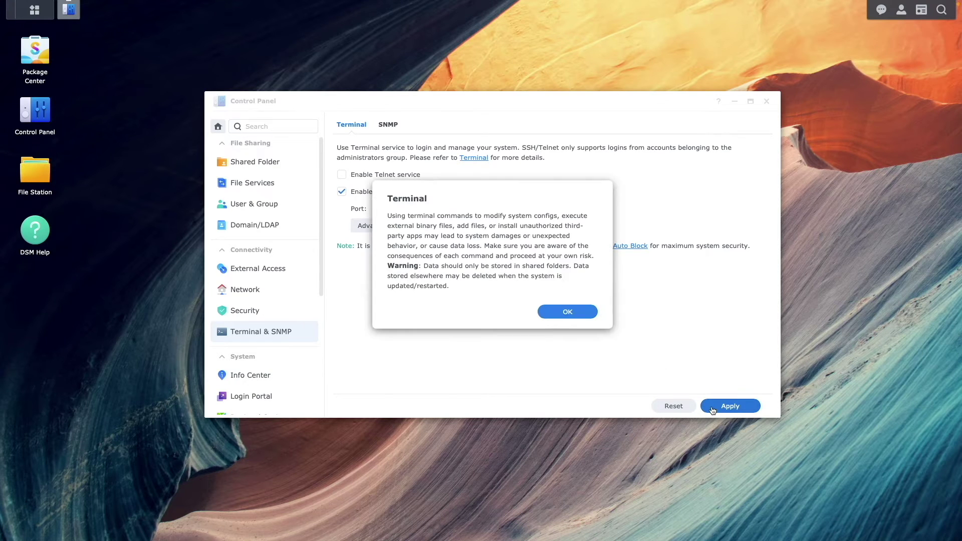
click(587, 313)
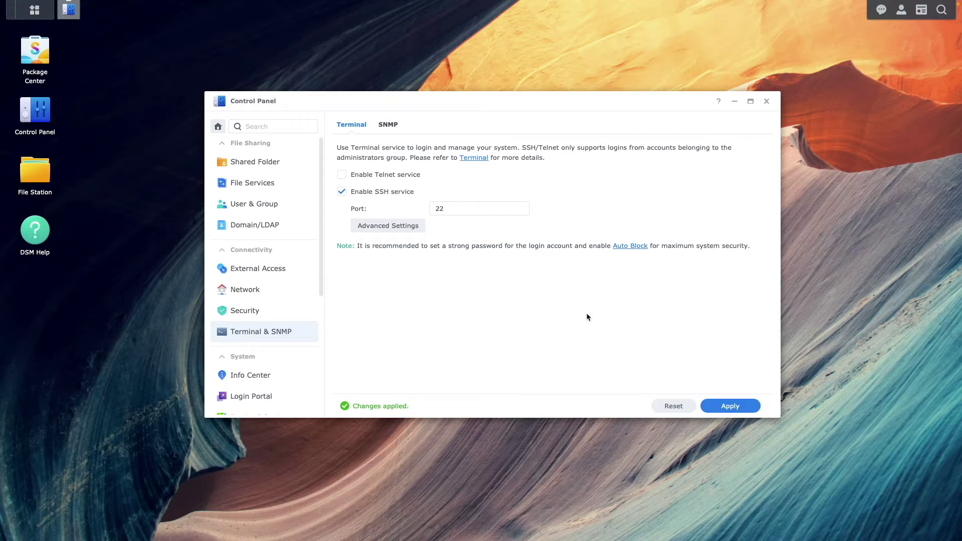
Create a paperless-ngx folder inside the docker shared folder in File Station
click(767, 101)
click(36, 175)
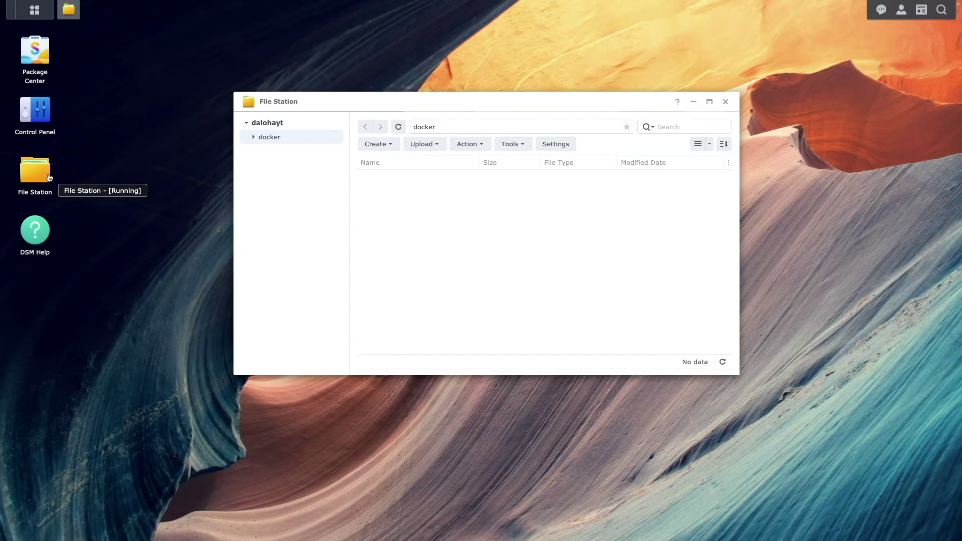
click(375, 144)
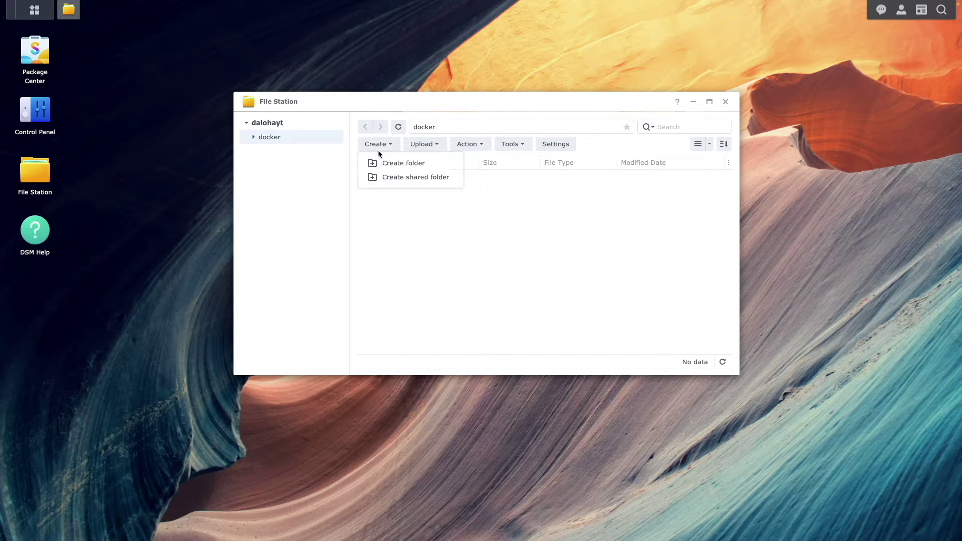
click(391, 165)
text(paperless-ngx)
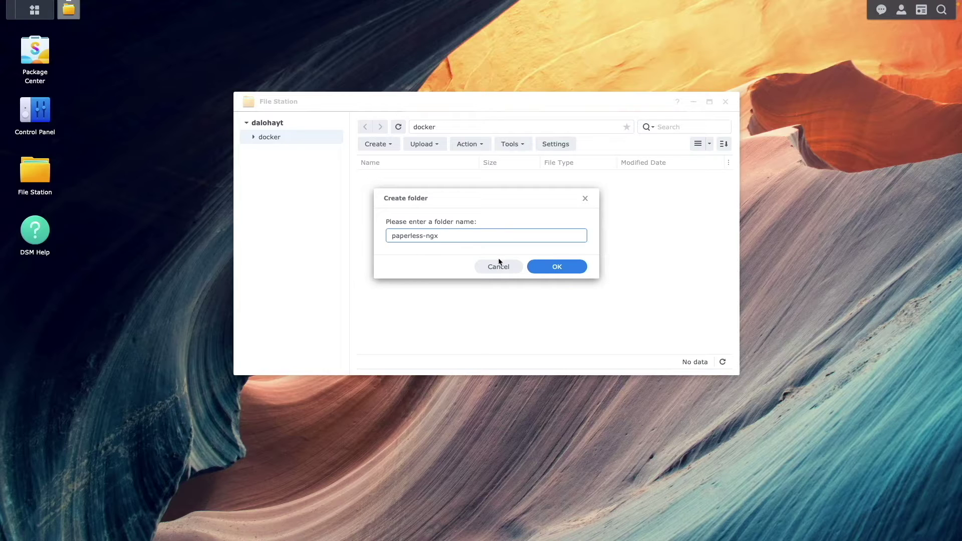
click(555, 270)
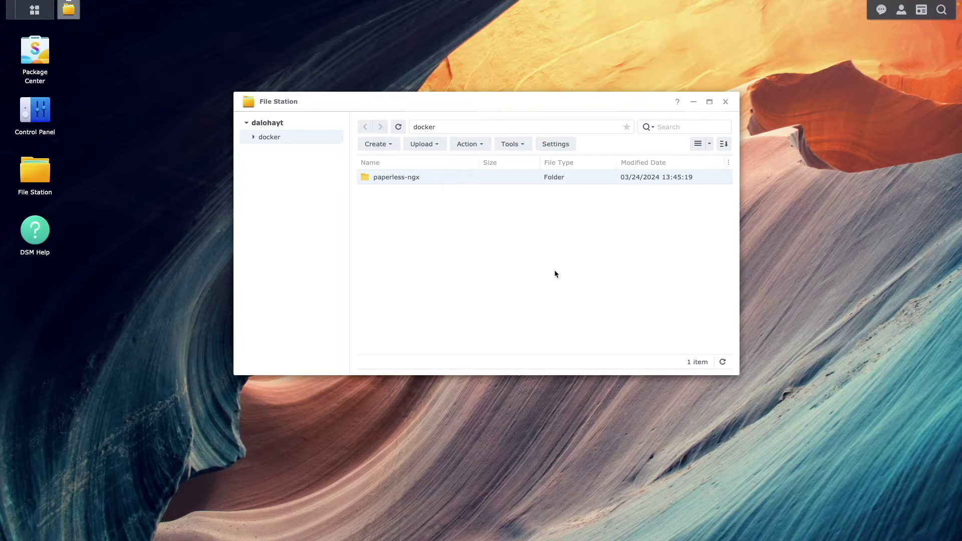
Inside paperless-ngx, create the redis, db and data subfolders
double_click(396, 177)
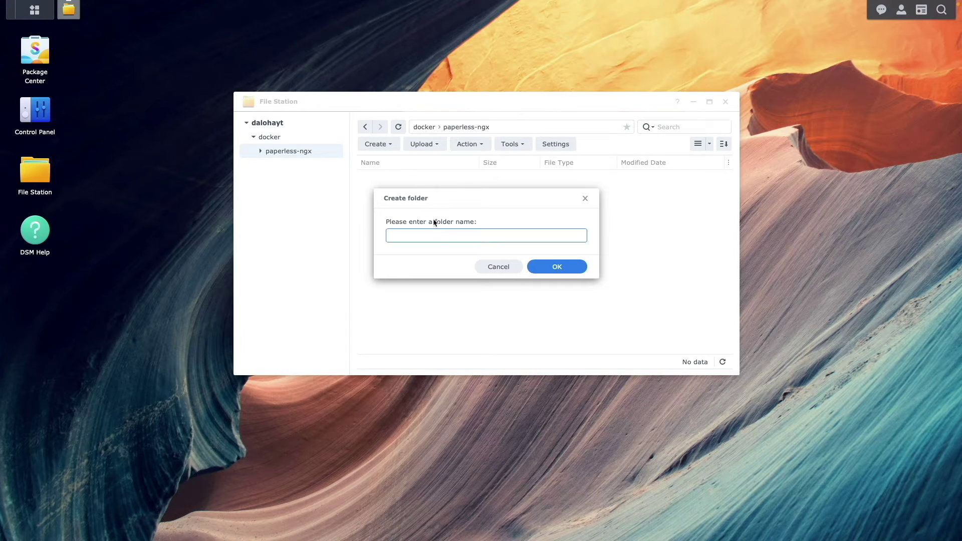
text(redis)
click(548, 266)
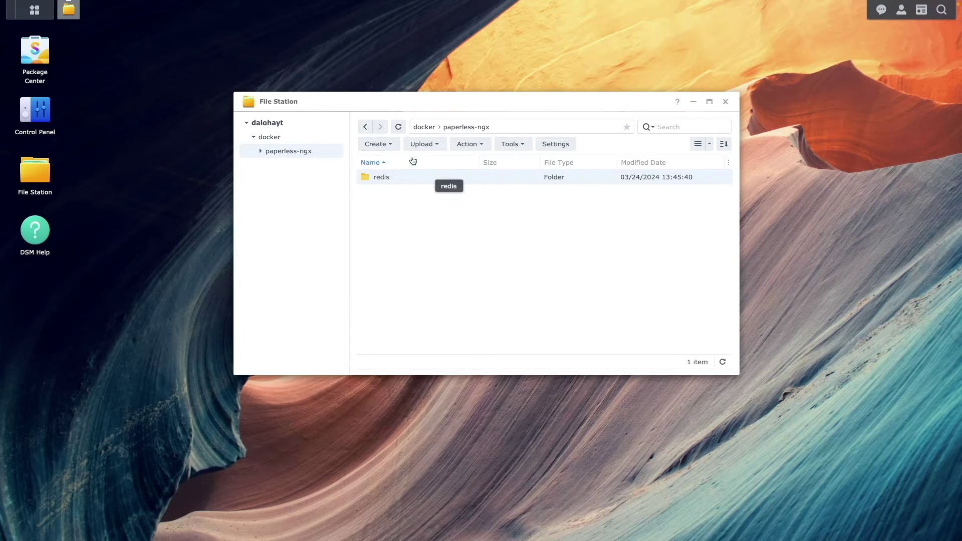
click(379, 144)
click(398, 163)
text(db)
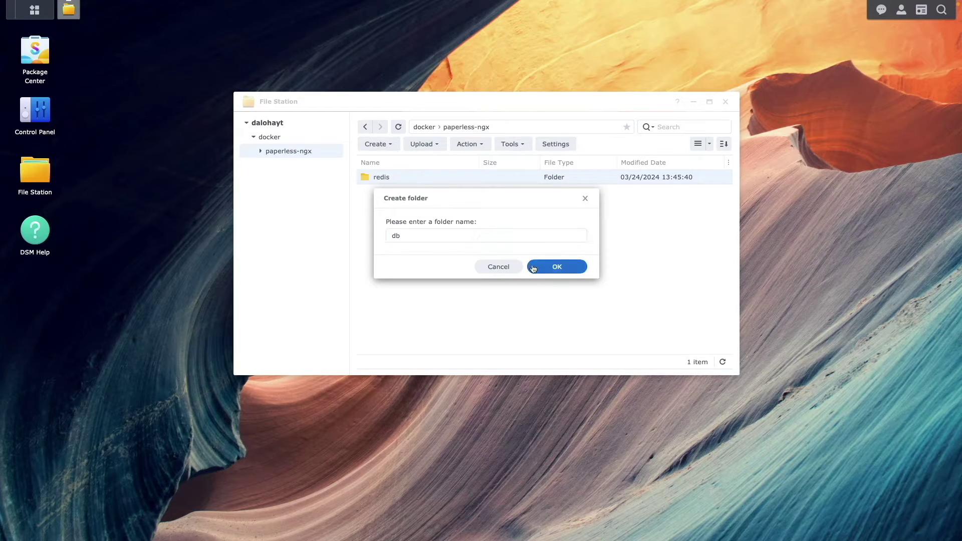
click(535, 267)
click(378, 143)
click(401, 163)
text(data)
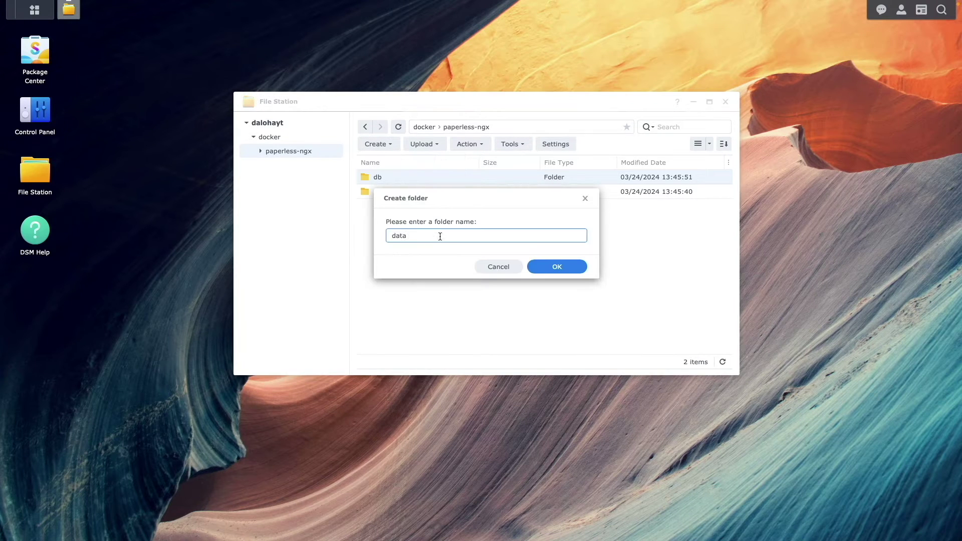
click(532, 267)
Add the media, export and consume subfolders to paperless-ngx
click(378, 144)
click(398, 163)
text(media)
click(533, 267)
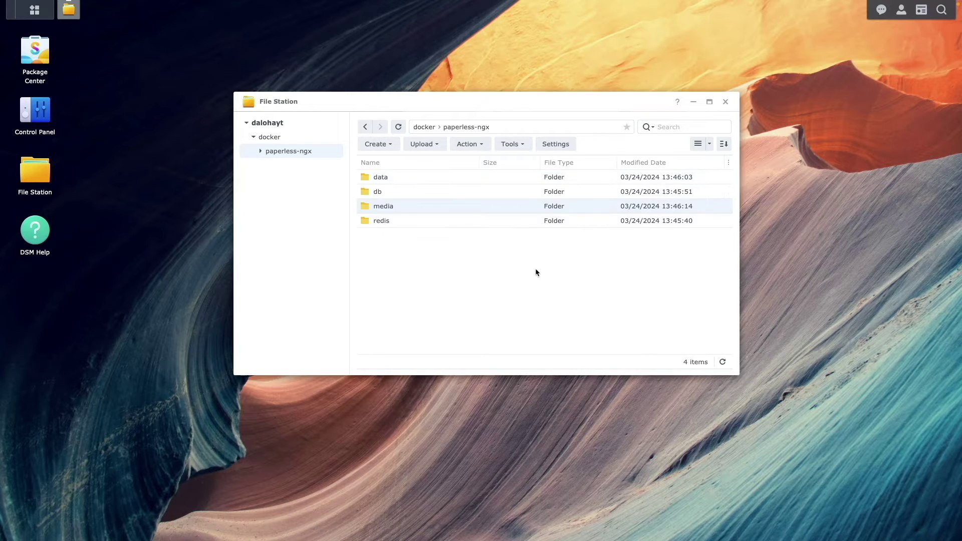
click(379, 144)
click(401, 162)
text(export)
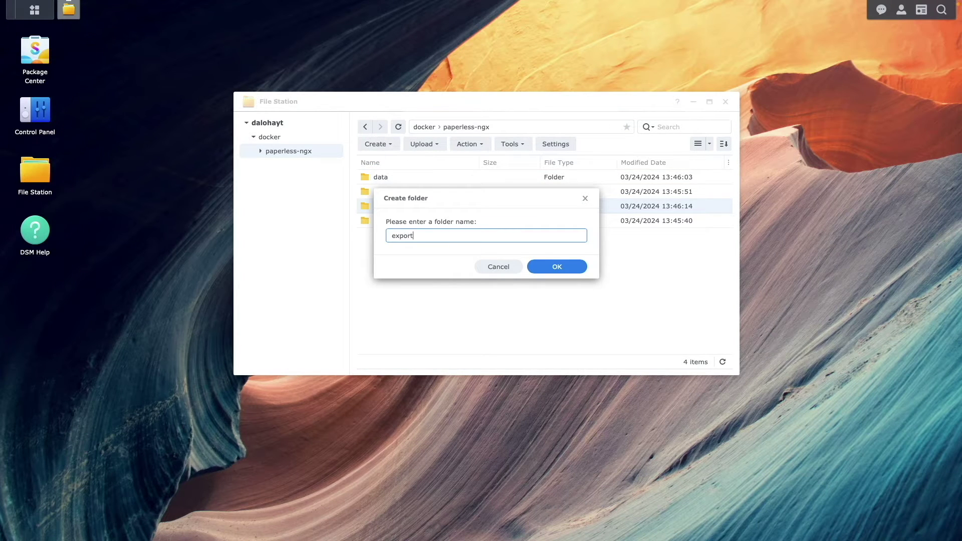
click(531, 267)
click(379, 144)
click(400, 162)
text(consume)
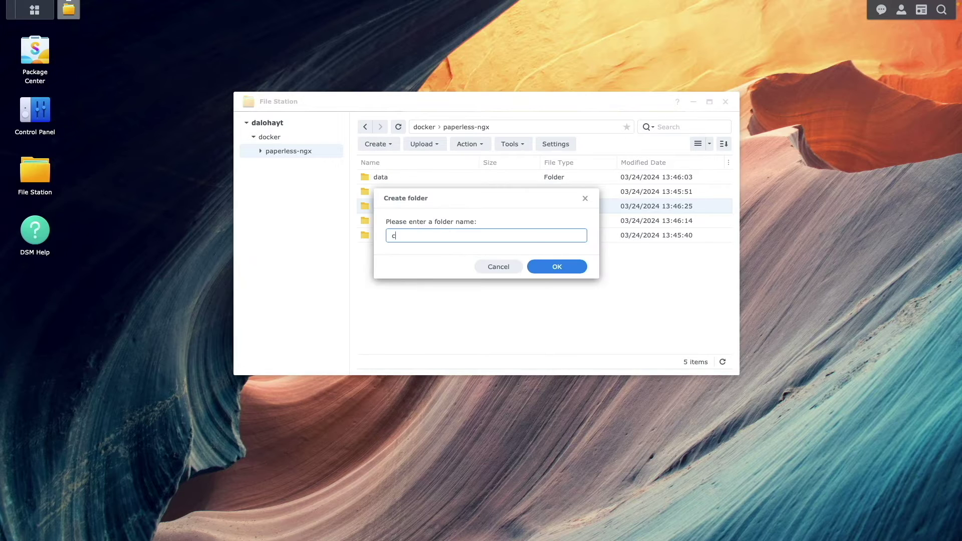
click(532, 266)
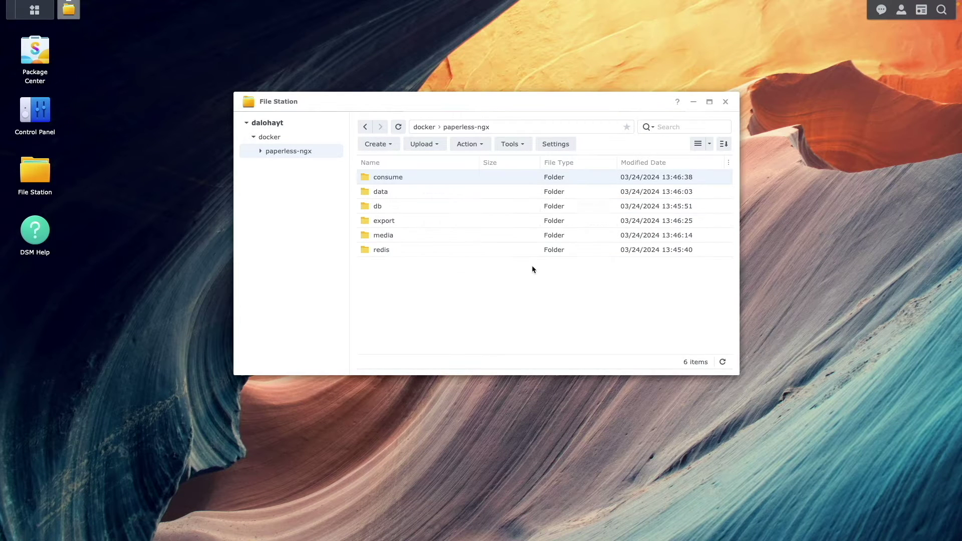
Start a new Text Editor document and paste the Paperless environment variables into it
click(725, 102)
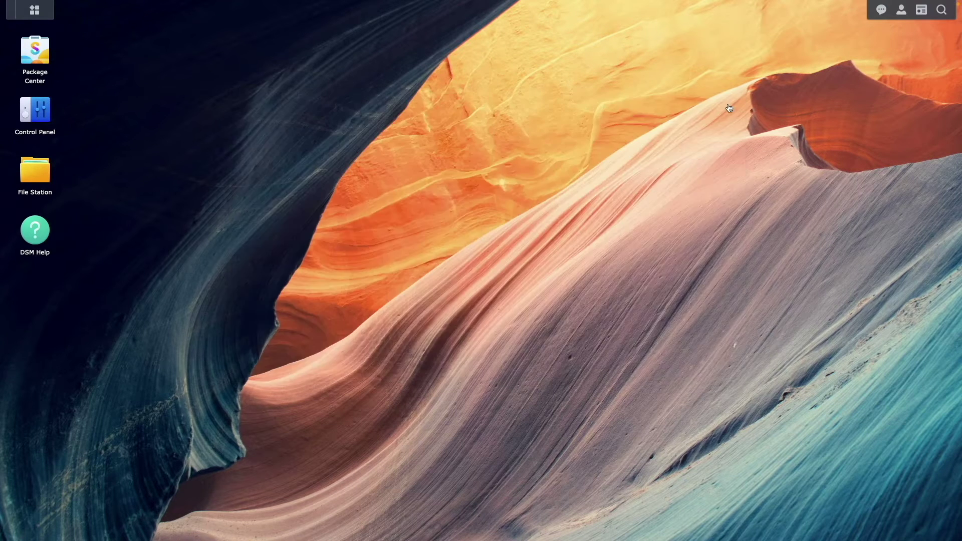
click(45, 18)
click(774, 169)
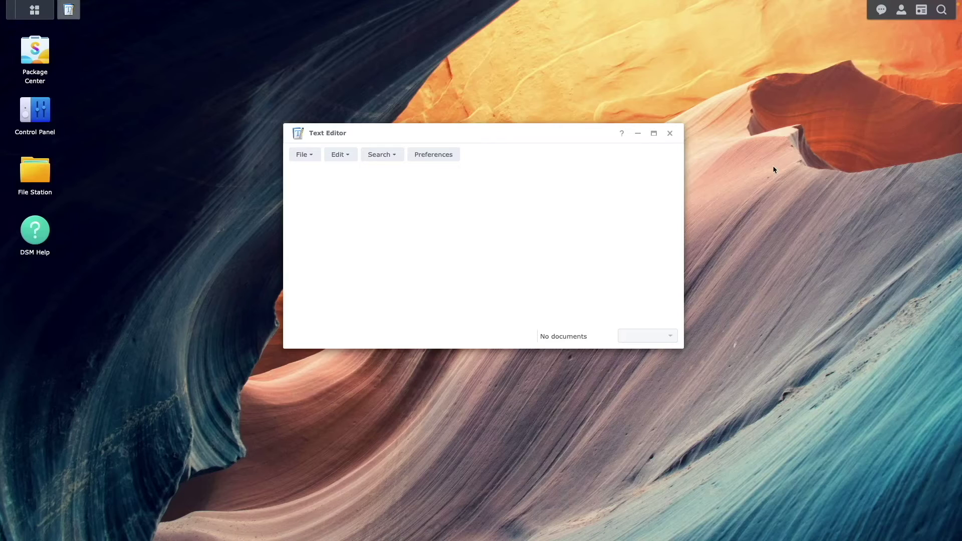
click(302, 154)
click(311, 172)
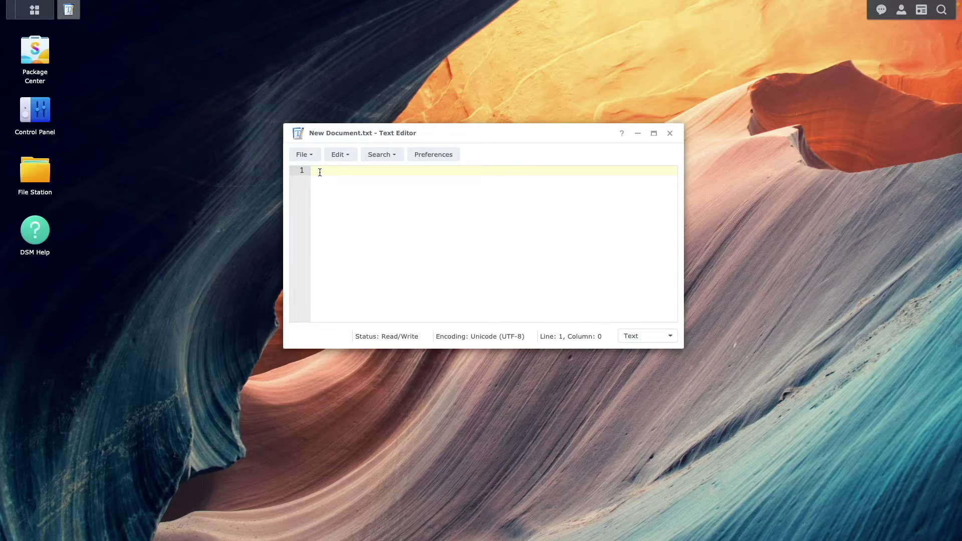
key(ctrl+v)
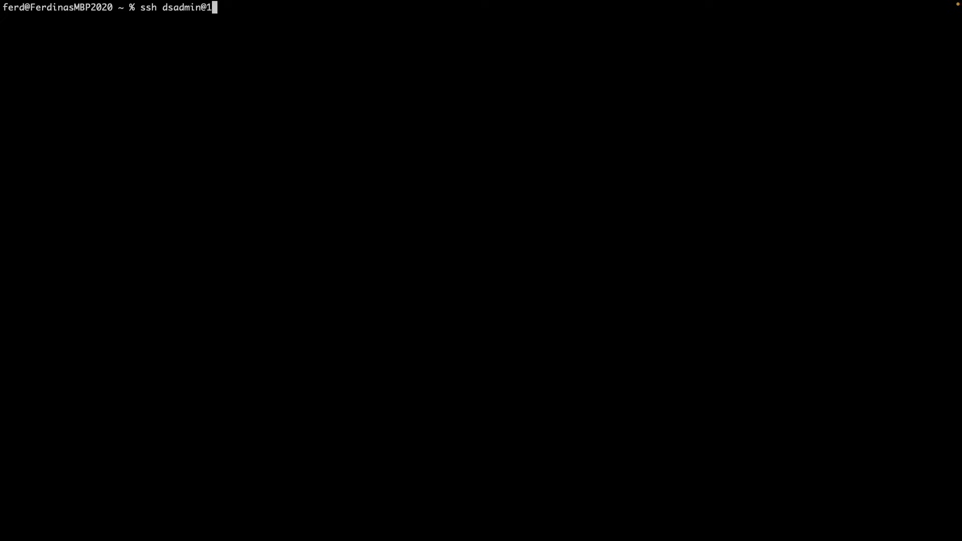
SSH into the NAS at 192.168.81.61 as the admin account and run id (uid 1026, gid 100)
text(168.81.61)
key(Return)
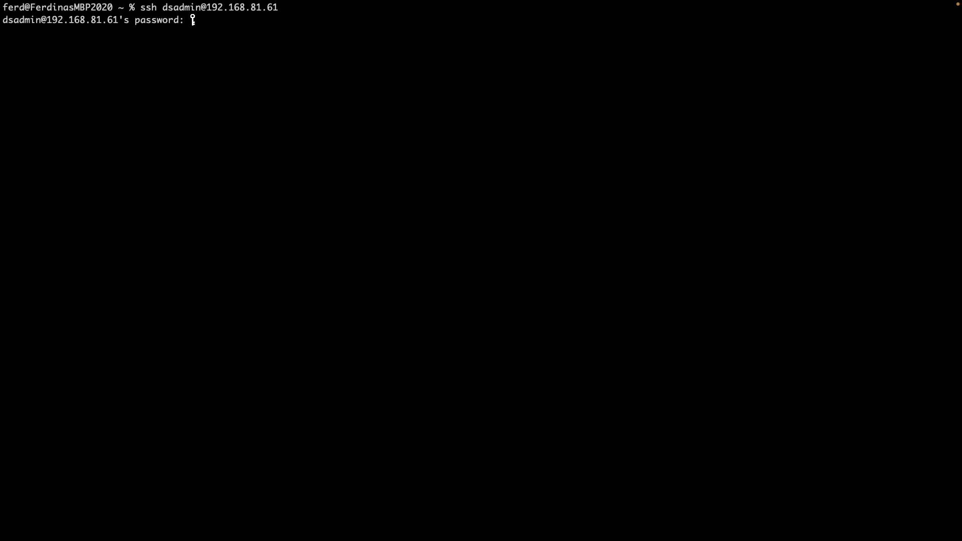
key(Return)
text(id)
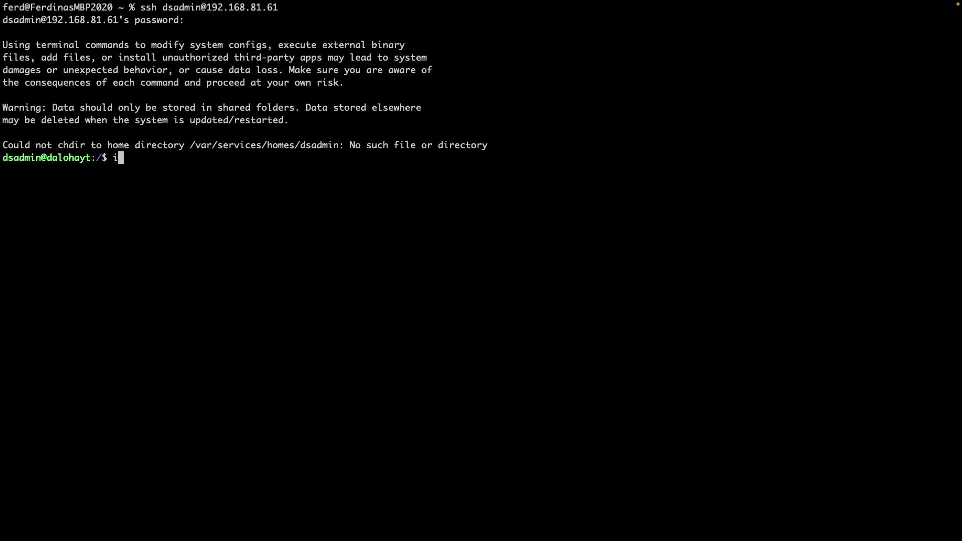
key(Return)
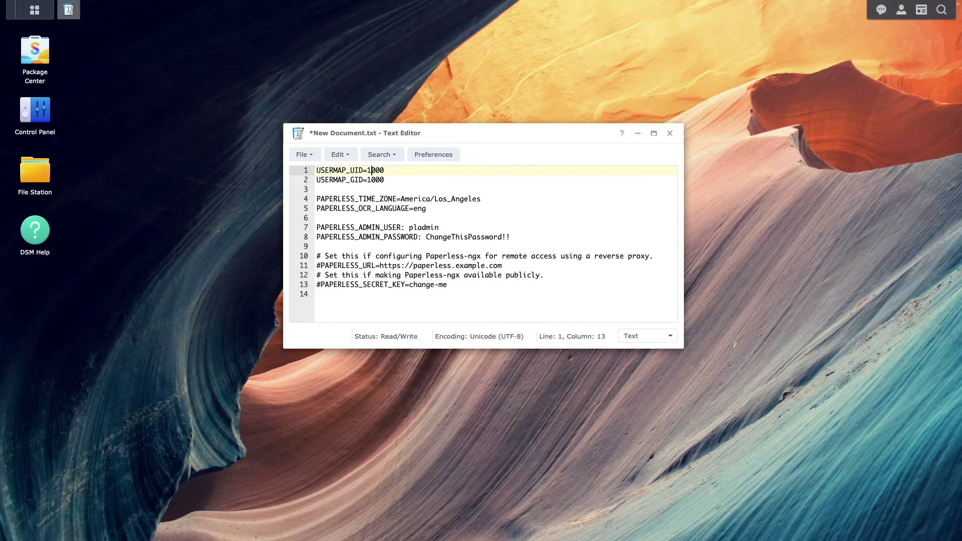
Change the UID to 1026, the GID to 100, and America/Los_Angeles to Pacific/Honolulu
key(BackSpace)
key(BackSpace)
text(26)
key(Down)
key(BackSpace)
key(Down)
key(Down)
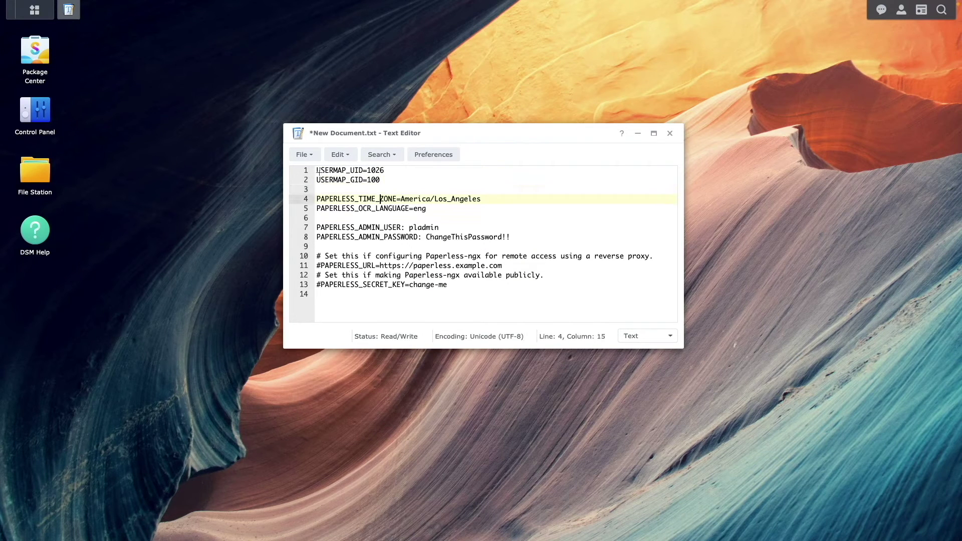
key(Right)
key(Right)
key(Right)
key(Right)
key(Right)
key(Right)
key(Right)
key(Right)
key(Right)
key(Right)
key(Right)
key(Right)
key(End)
key(BackSpace)
key(BackSpace)
key(BackSpace)
key(BackSpace)
key(BackSpace)
key(BackSpace)
key(BackSpace)
key(BackSpace)
key(BackSpace)
key(BackSpace)
key(BackSpace)
key(BackSpace)
key(BackSpace)
key(BackSpace)
key(BackSpace)
key(BackSpace)
key(BackSpace)
key(BackSpace)
key(BackSpace)
text(Pacific/Honolulu)
Uncomment the PAPERLESS_URL and PAPERLESS_SECRET_KEY lines
key(Down)
key(Down)
key(Down)
key(Down)
key(Down)
key(Down)
key(Down)
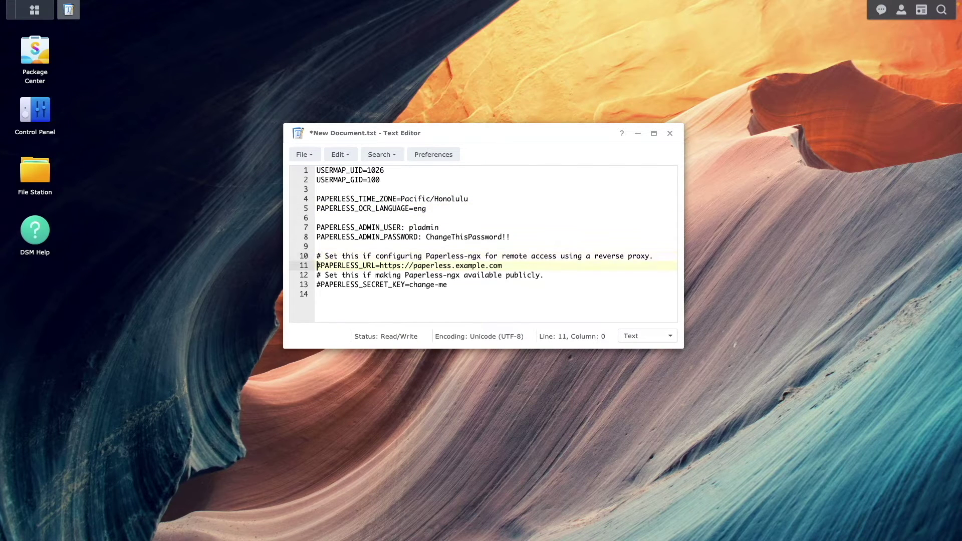
key(Delete)
key(Down)
key(Down)
key(Delete)
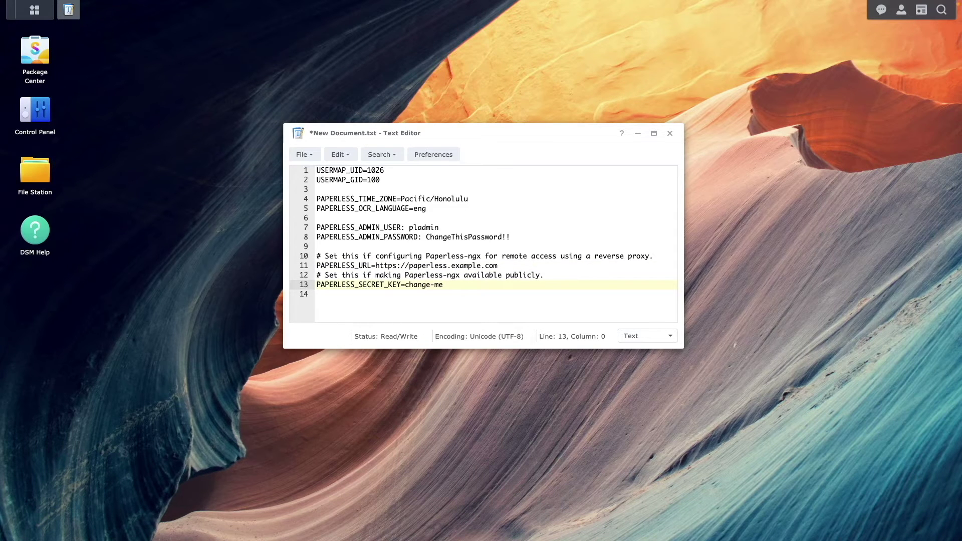
Replace example.com with the NAS's synology.me hostname and change-me with a random secret key
key(Up)
key(Up)
key(Right)
key(Right)
key(Right)
key(Right)
key(Right)
key(Right)
key(Right)
key(Right)
key(Right)
key(Right)
key(Right)
key(Right)
key(Right)
key(Right)
key(Right)
key(Right)
key(Right)
key(Right)
key(Right)
key(Right)
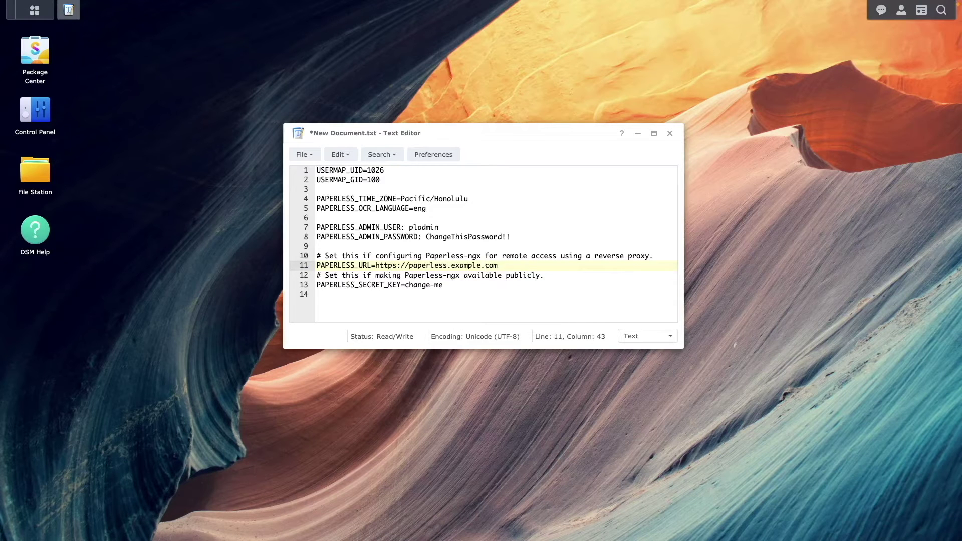
key(BackSpace)
key(BackSpace)
key(BackSpace)
key(BackSpace)
key(BackSpace)
key(BackSpace)
key(BackSpace)
key(BackSpace)
key(BackSpace)
key(BackSpace)
key(BackSpace)
key(Down)
key(Down)
key(BackSpace)
key(BackSpace)
key(BackSpace)
key(BackSpace)
key(BackSpace)
key(BackSpace)
key(BackSpace)
key(BackSpace)
key(BackSpace)
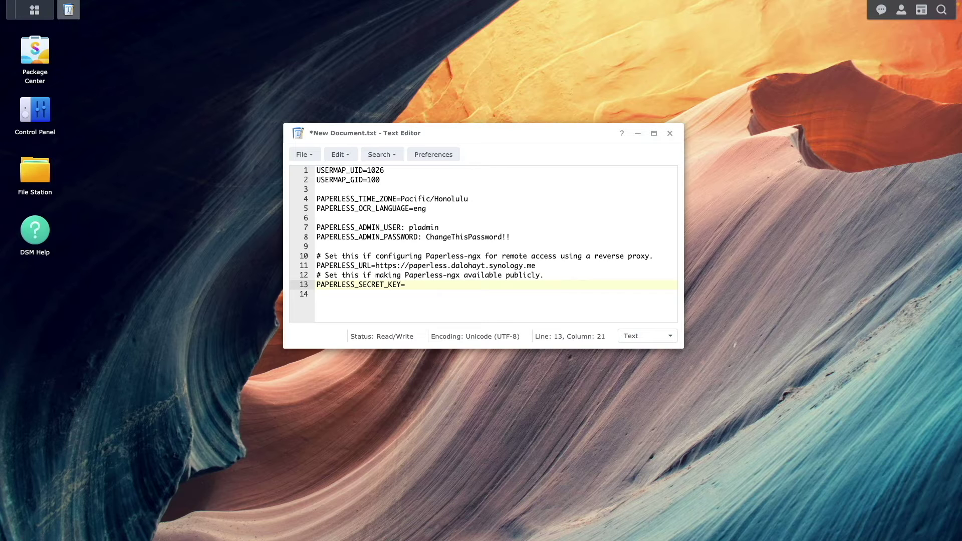
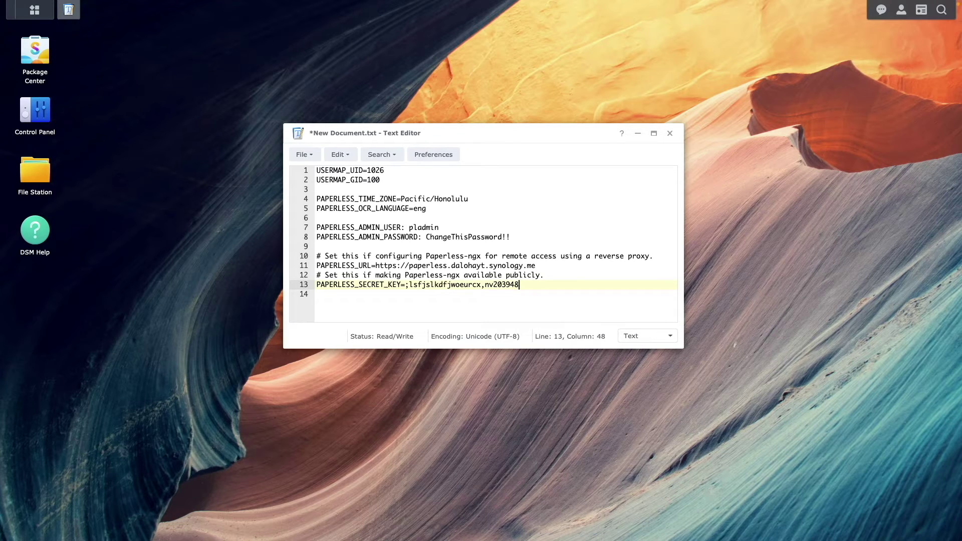
Save the document as docker-compose.env in docker/paperless-ngx and close Text Editor
click(311, 156)
click(317, 224)
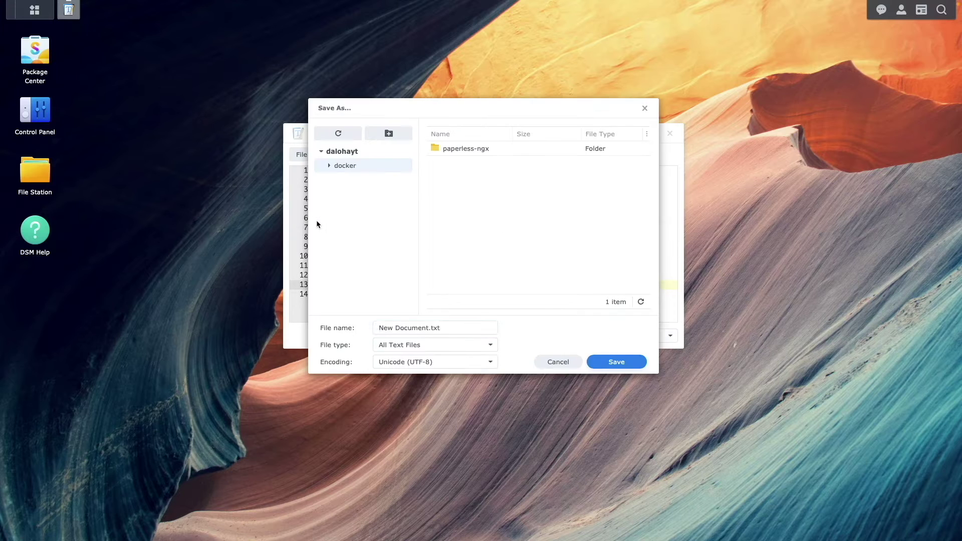
double_click(468, 150)
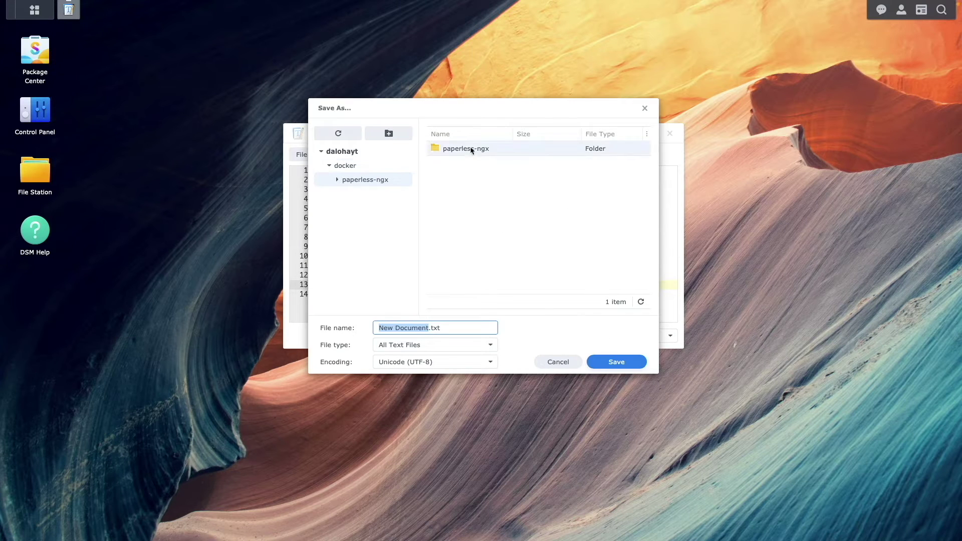
triple_click(453, 327)
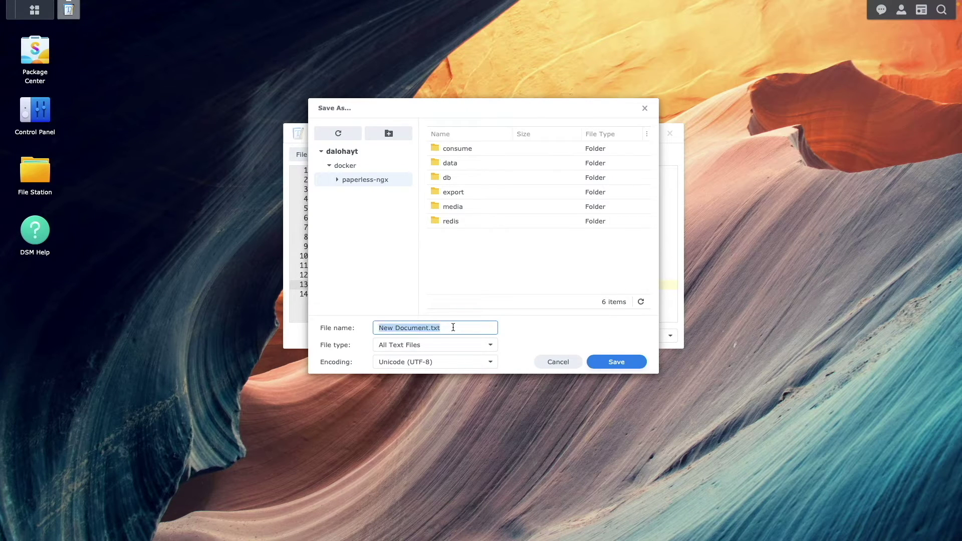
text(docker-compose.env)
click(591, 364)
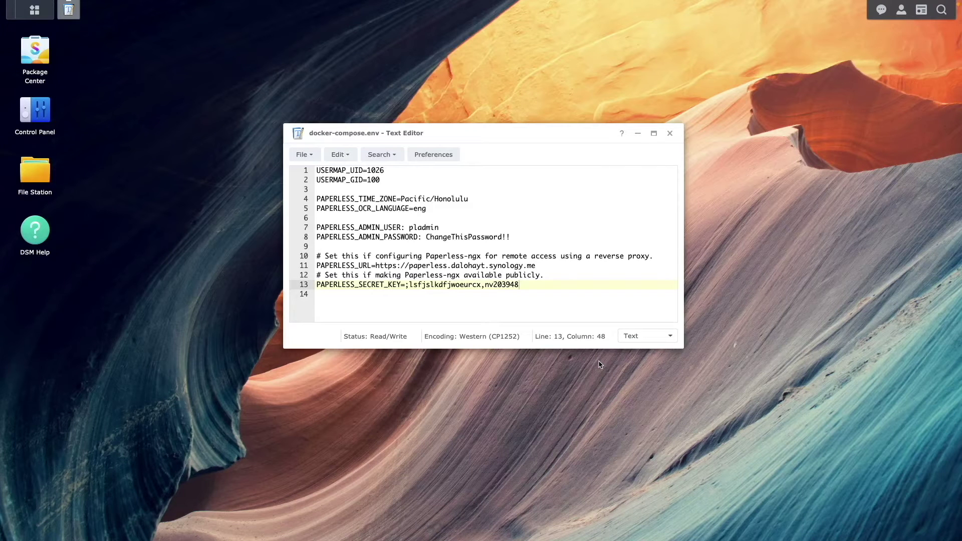
click(670, 133)
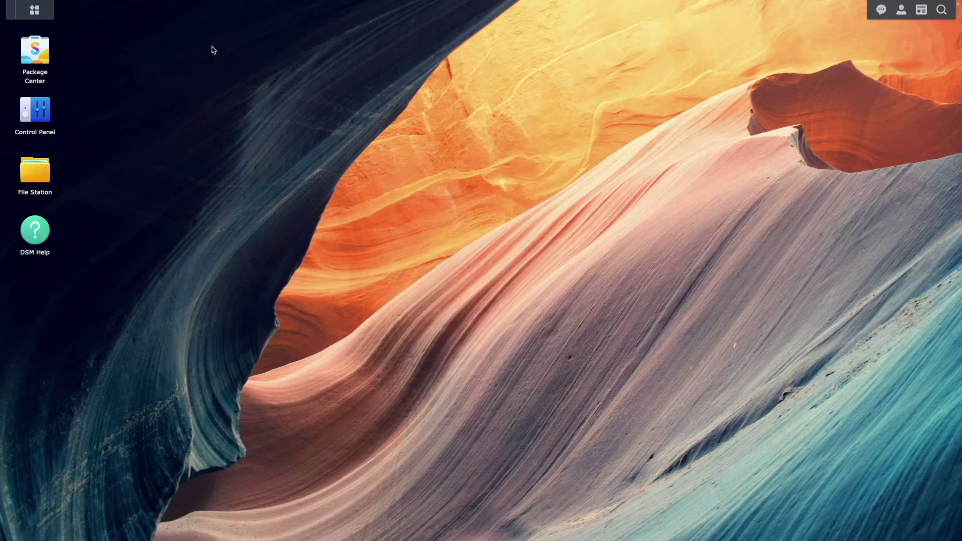
click(48, 17)
Start a new Container Manager project named paperless-ngx
click(687, 163)
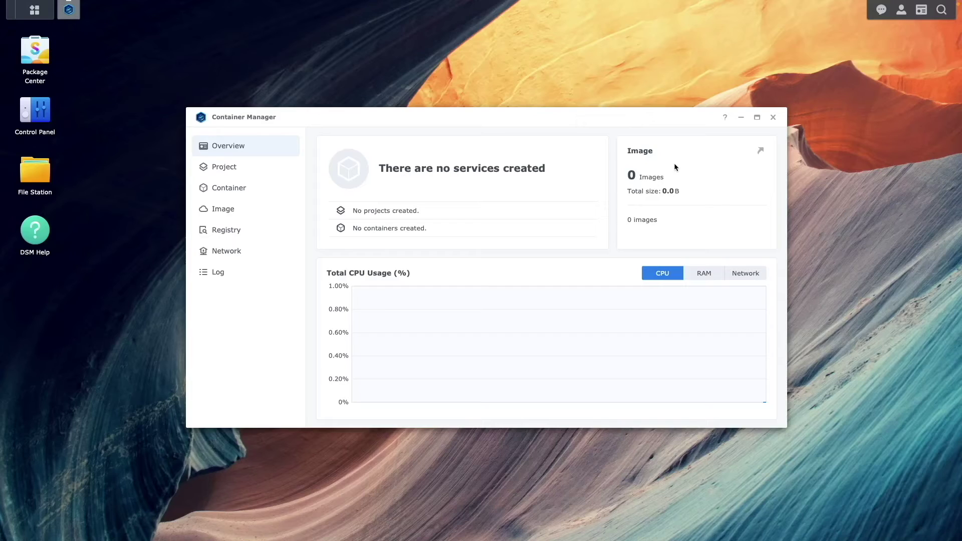
click(241, 174)
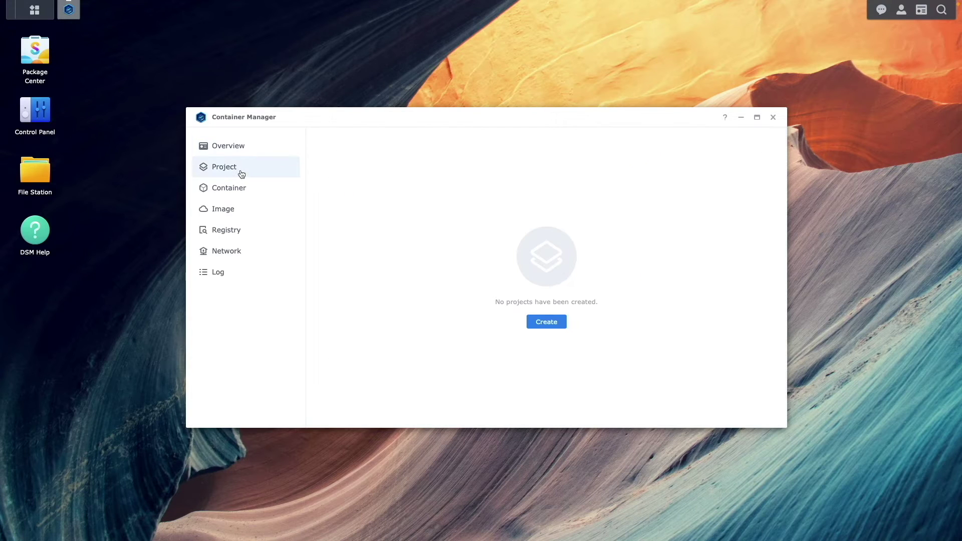
click(530, 322)
click(416, 193)
text(paperless-ngx)
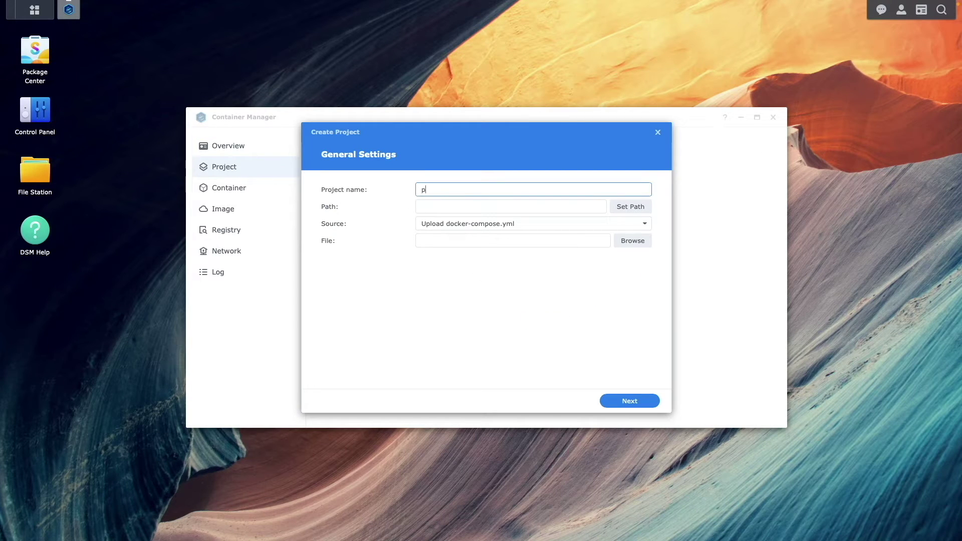
Set the project path to /docker/paperless-ngx and choose 'Create docker-compose.yml' as source
click(622, 206)
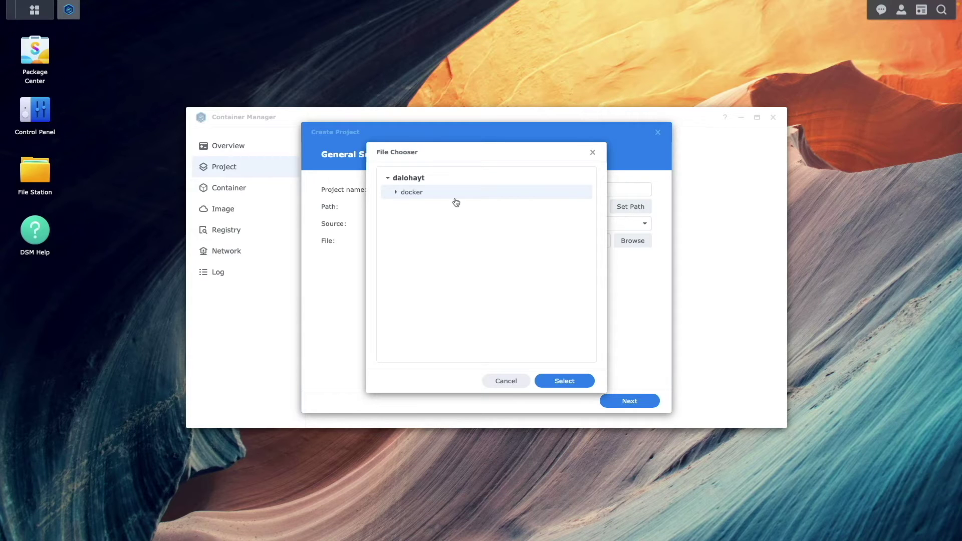
click(396, 192)
click(416, 206)
click(541, 382)
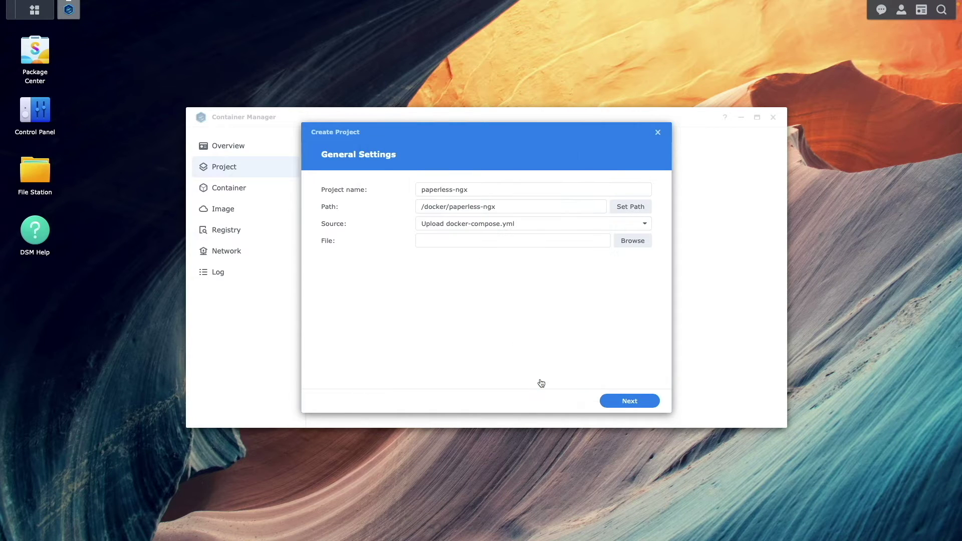
click(621, 224)
click(577, 258)
Paste the docker-compose YAML and check the database credentials and webserver volume mounts
click(531, 285)
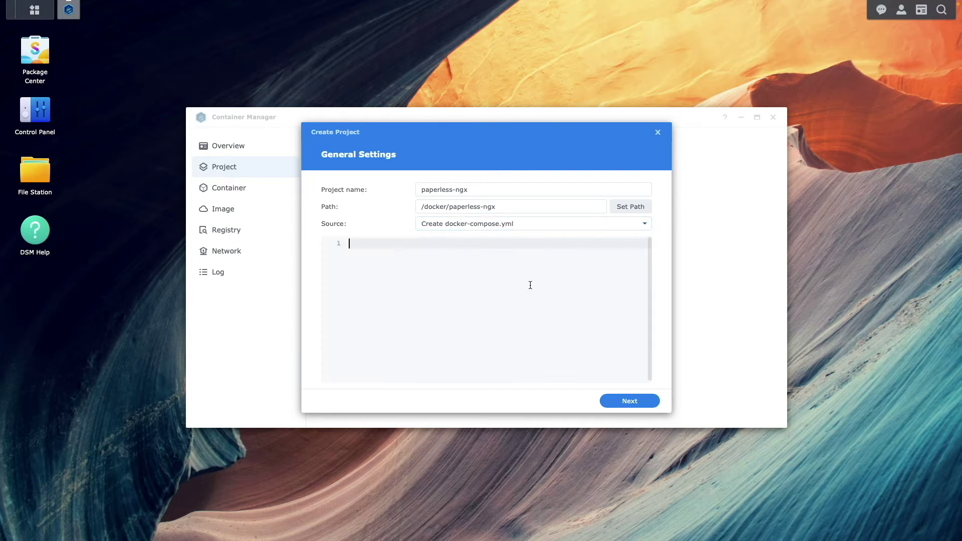
key(ctrl+v)
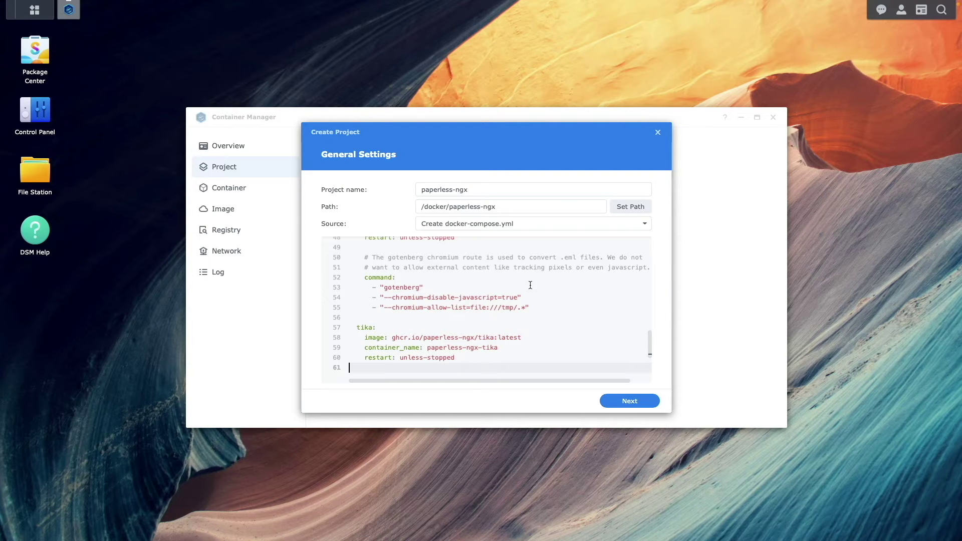
key(Up)
key(Up)
key(Up)
key(Up)
key(Up)
key(Up)
key(Up)
key(Up)
key(Up)
key(Up)
key(Up)
key(Up)
key(Up)
key(Up)
key(Up)
key(Up)
key(Up)
key(Up)
key(Up)
key(Up)
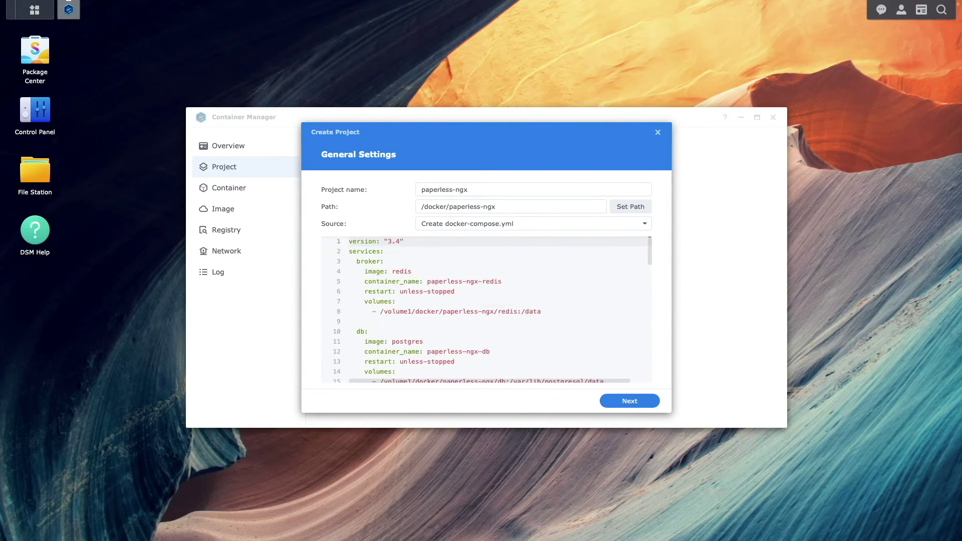
key(Down)
key(Down)
key(Down)
key(Down)
key(Down)
key(Down)
key(Down)
key(Down)
key(Down)
key(Down)
key(Down)
key(Down)
key(Down)
key(Down)
key(Down)
key(Down)
key(Down)
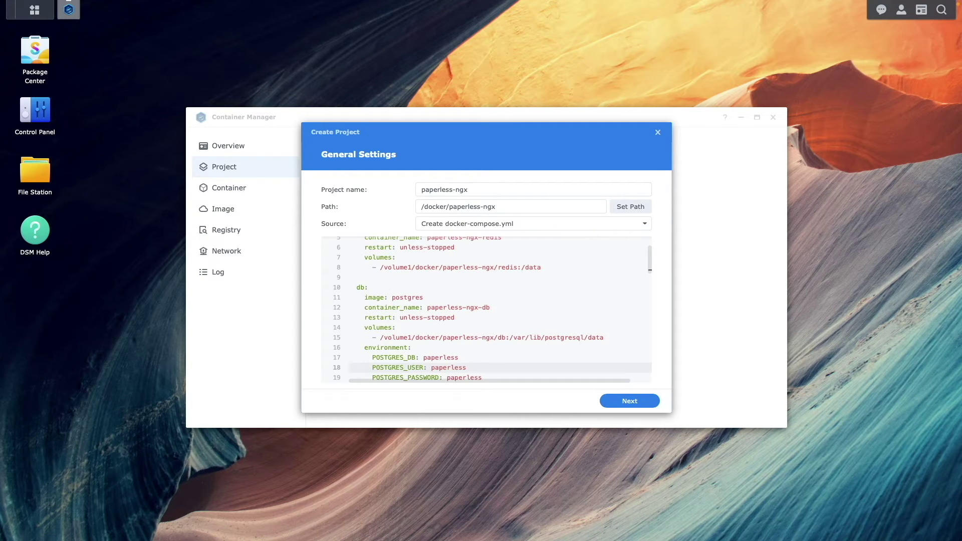
key(Down)
key(Down)
key(Down)
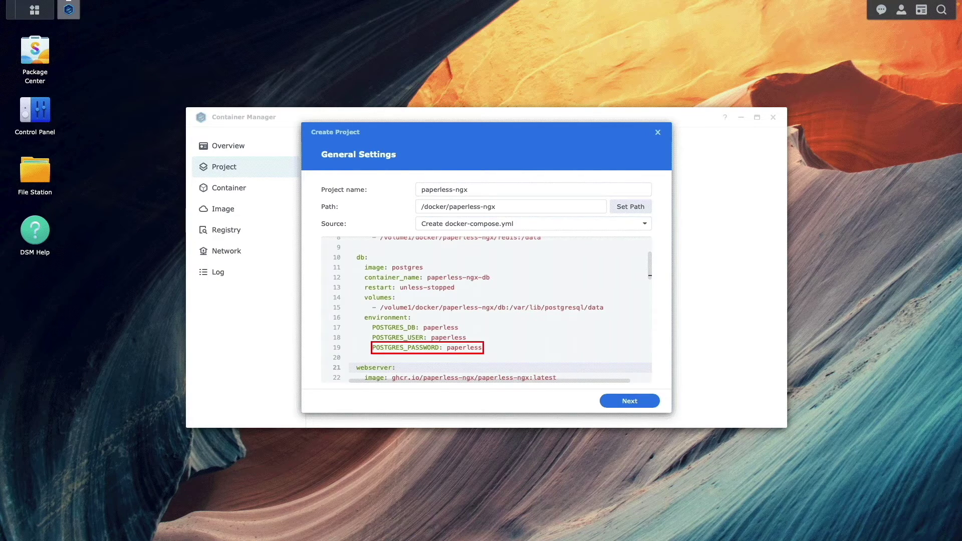
key(Down)
key(Down)
key(Down)
key(Down)
key(Down)
key(Down)
key(Down)
key(Down)
key(Down)
key(Down)
key(Down)
key(Down)
key(Down)
key(Down)
key(Down)
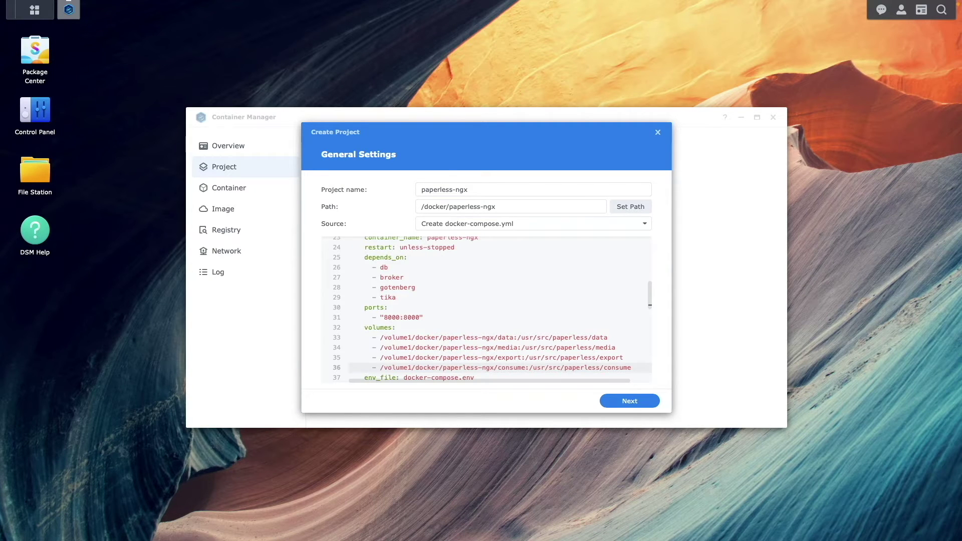
Review the webserver, gotenberg and tika services, then continue to the Web portal settings
key(Up)
key(Up)
key(Up)
key(Up)
key(Up)
key(Up)
key(Up)
key(Up)
key(Up)
key(Up)
key(Up)
key(Up)
key(Up)
key(Up)
key(Up)
key(Up)
key(Up)
key(Up)
key(Up)
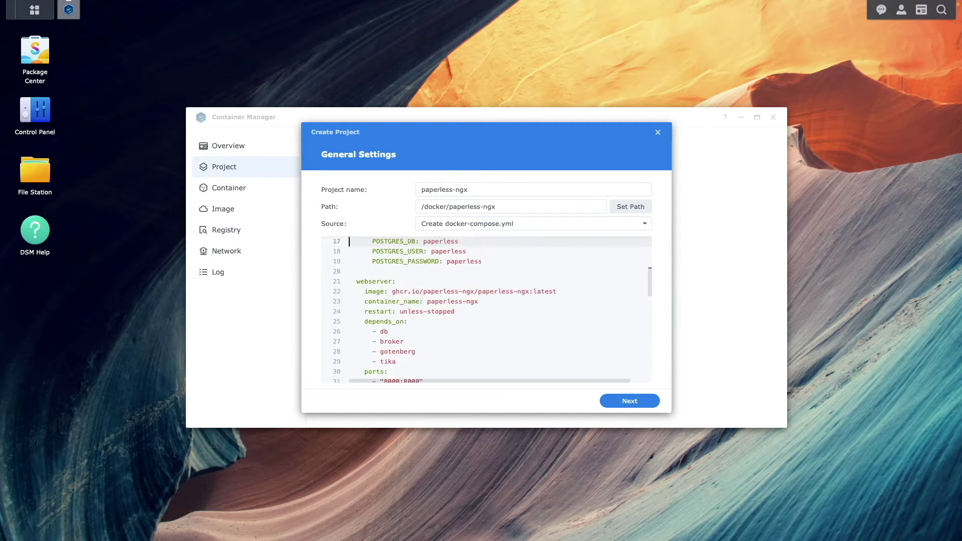
key(Up)
key(Up)
key(Up)
key(Up)
key(Up)
key(Up)
key(Up)
key(Up)
key(Up)
key(Up)
key(Up)
key(Up)
key(Up)
key(Up)
key(Up)
key(Up)
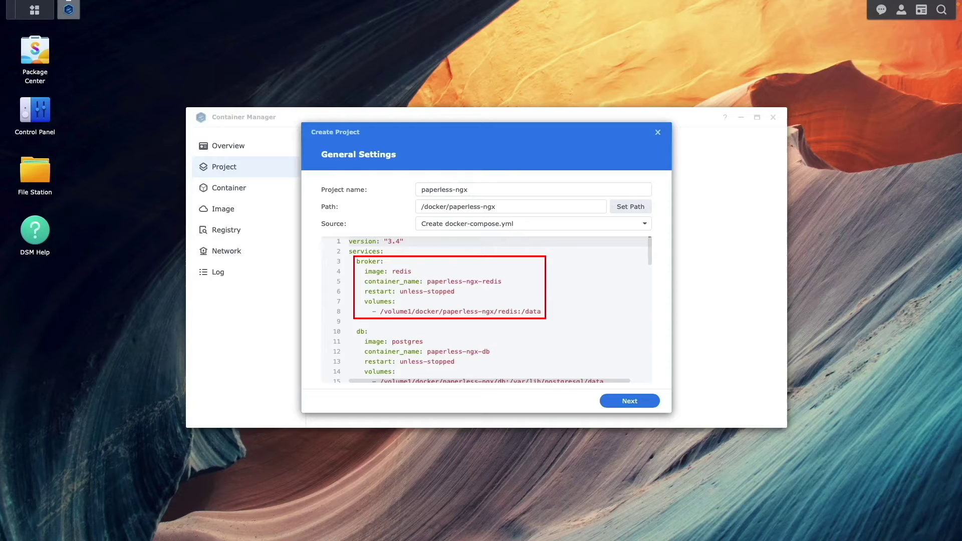
key(Down)
key(Down)
key(Down)
key(Down)
key(Down)
key(Down)
key(Down)
key(Down)
key(Down)
key(Down)
key(Down)
key(Down)
key(Down)
key(Down)
key(Down)
key(Down)
key(Down)
key(Down)
key(Down)
key(Down)
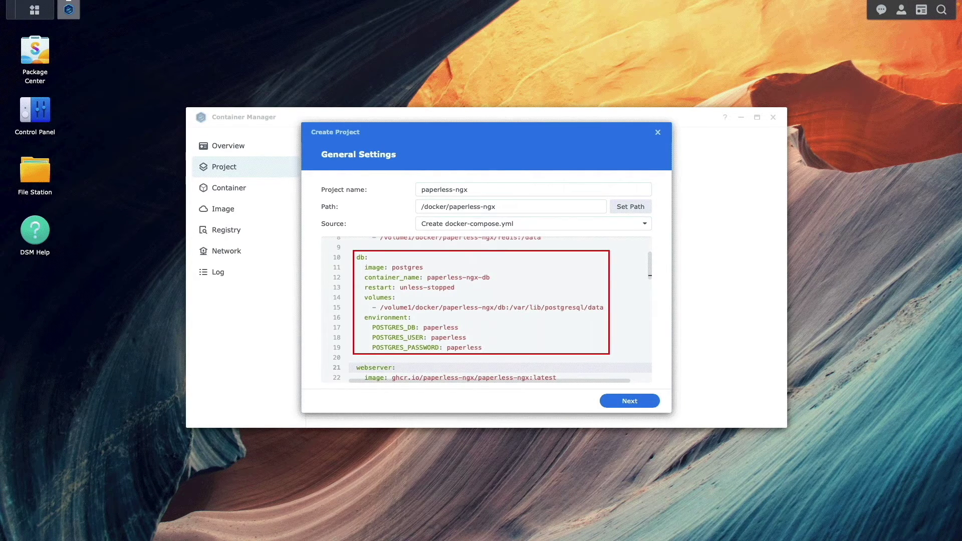
key(Down)
key(Down)
key(Down)
key(Down)
key(Down)
key(Down)
key(Down)
key(Down)
key(Down)
key(Down)
key(Down)
key(Down)
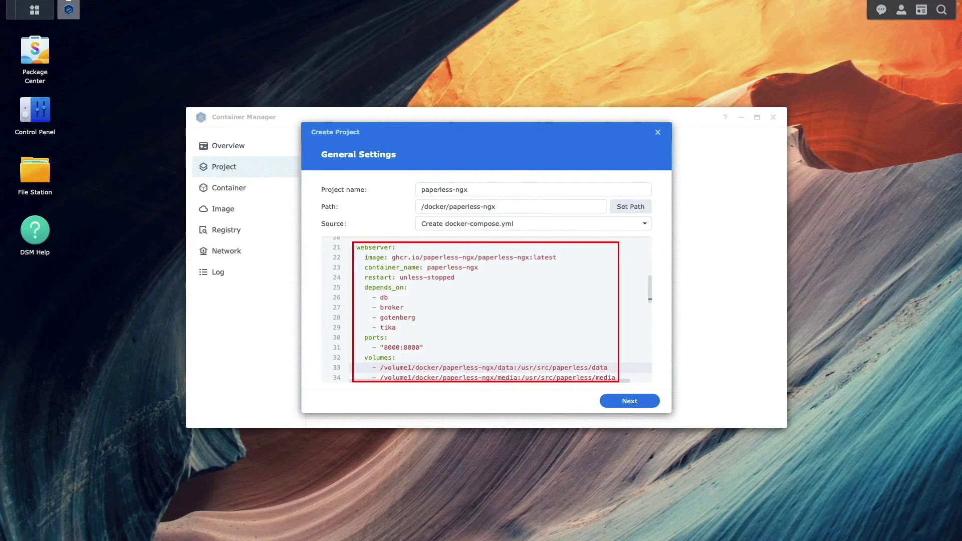
key(Down)
key(Down)
key(Down)
key(Down)
key(Down)
key(Down)
key(Down)
key(Down)
key(Down)
key(Down)
key(Down)
key(Down)
key(Down)
key(Down)
key(Down)
key(Down)
key(Down)
key(Down)
key(Down)
key(Down)
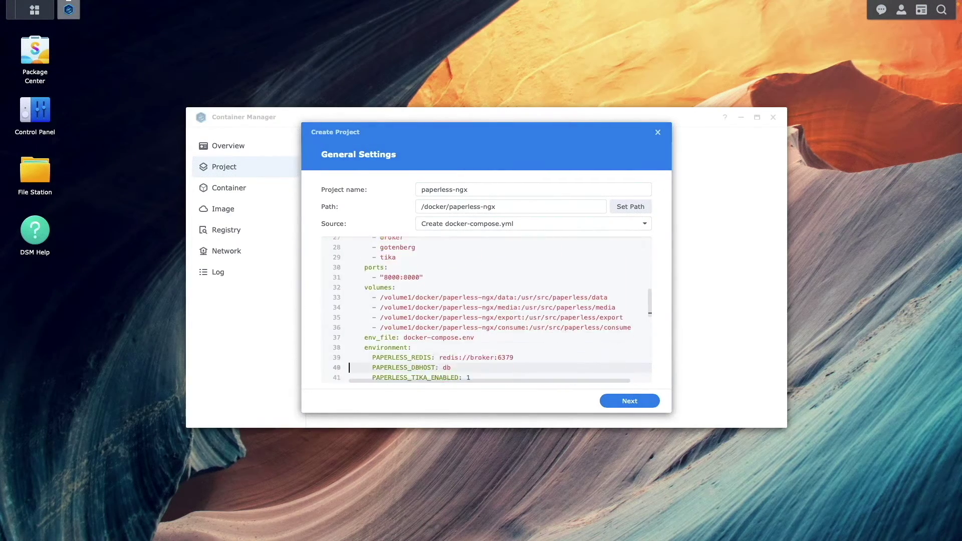
key(Down)
key(Down)
key(Down)
key(Down)
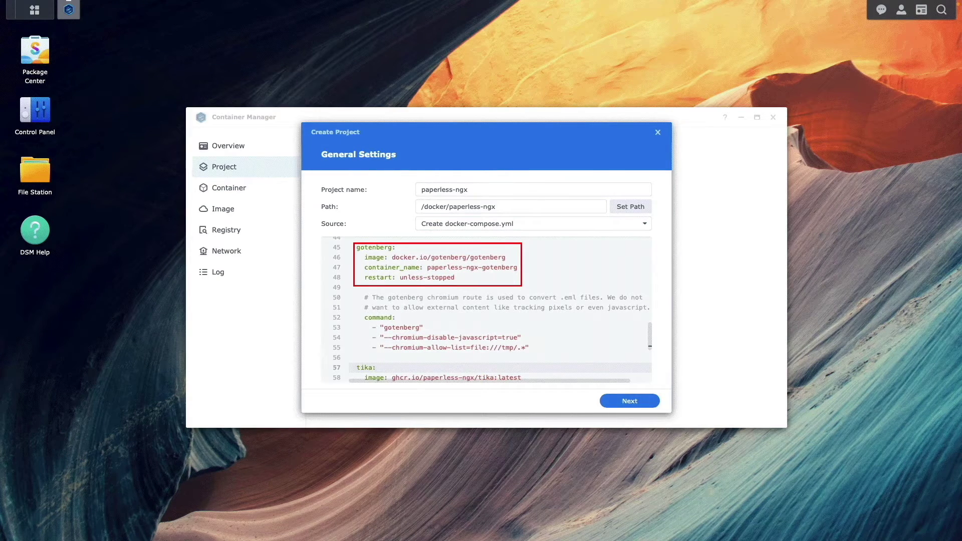
key(Down)
key(Down)
key(Down)
key(Down)
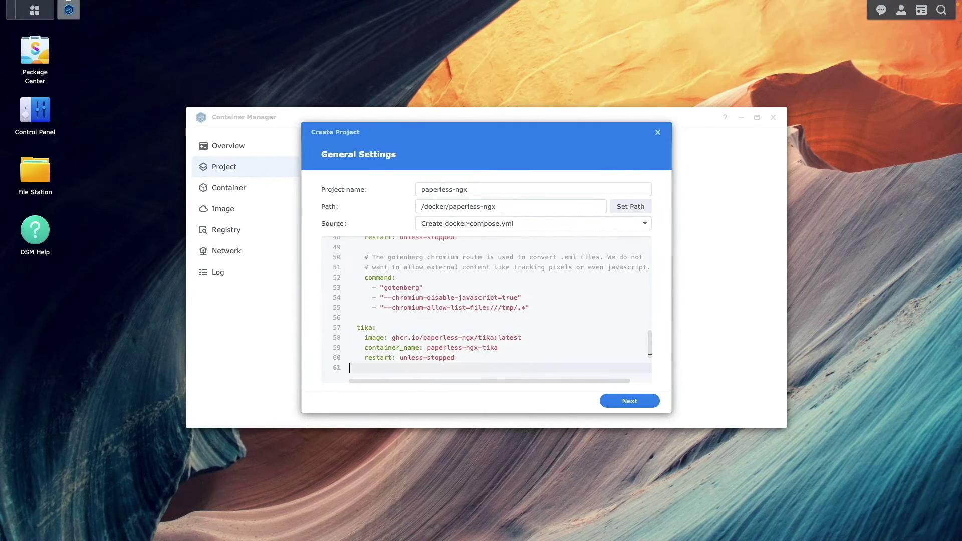
click(652, 404)
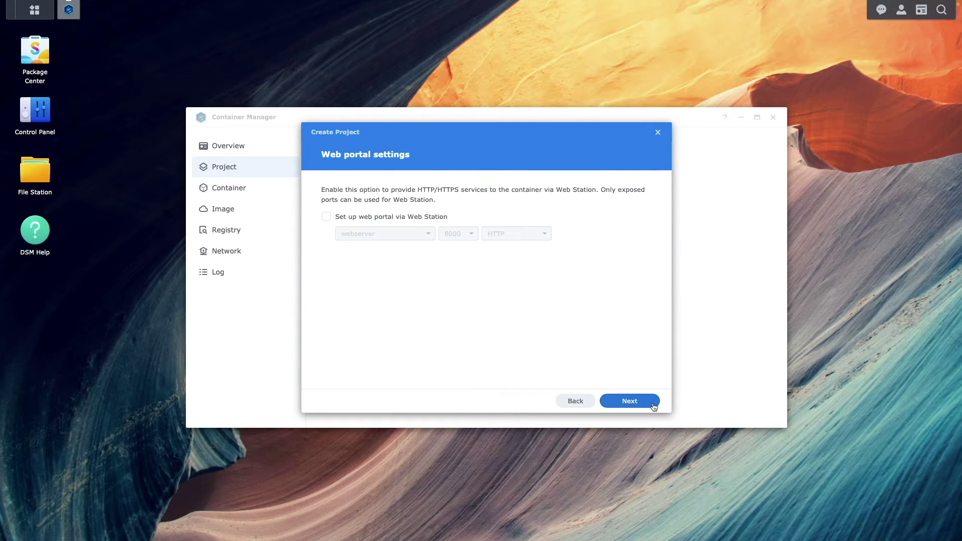
Create the paperless-ngx project from the summary so it starts once created
click(654, 406)
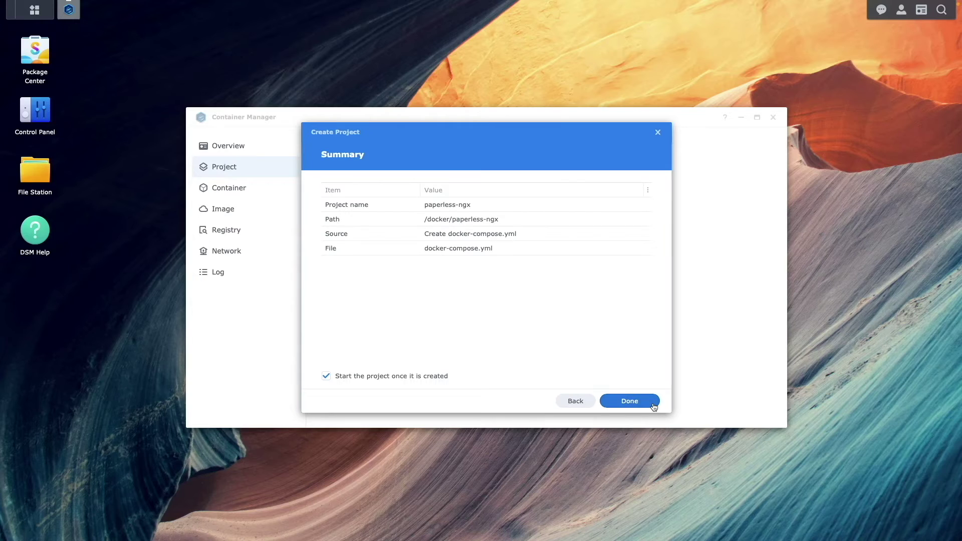
click(654, 405)
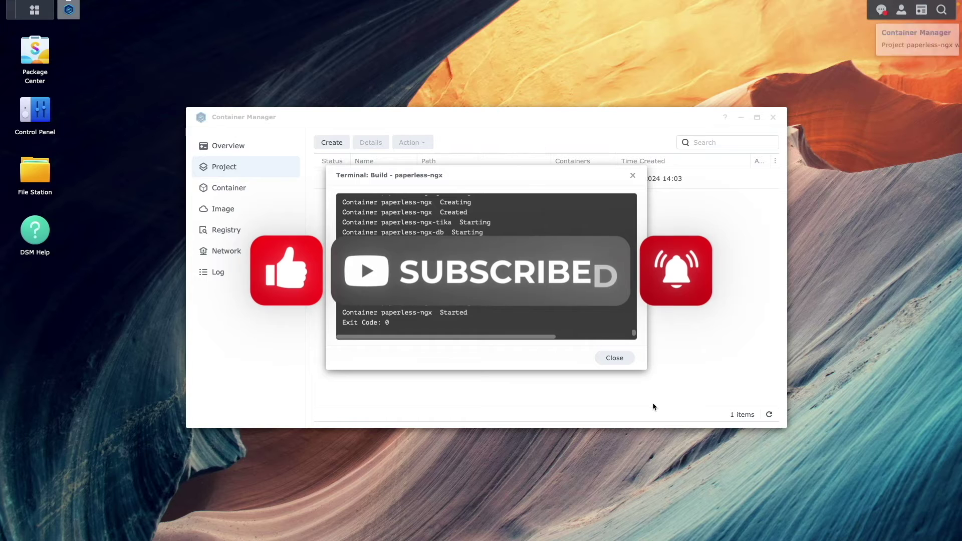
Close the build output and view the paperless-ngx container's refreshed log, showing it Healthy
click(619, 359)
double_click(393, 183)
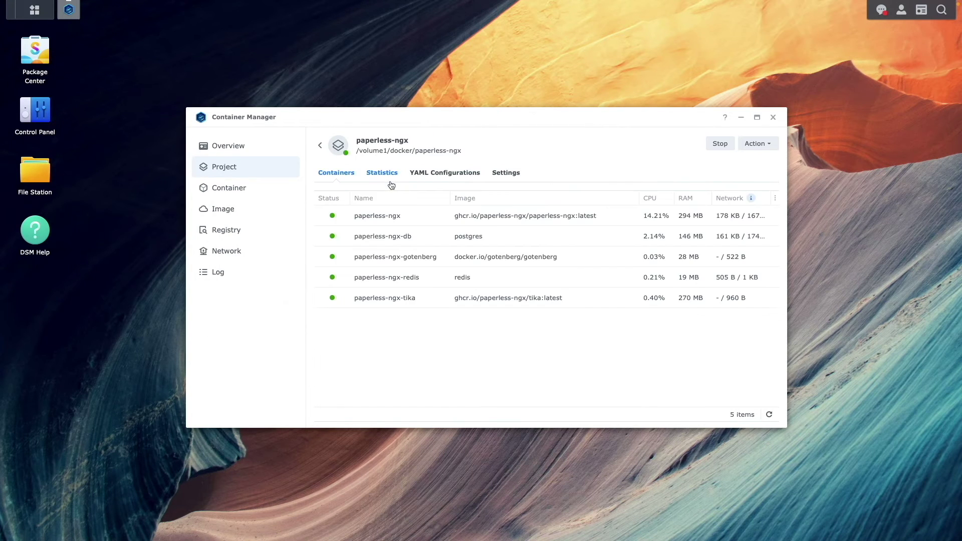
double_click(391, 220)
click(406, 174)
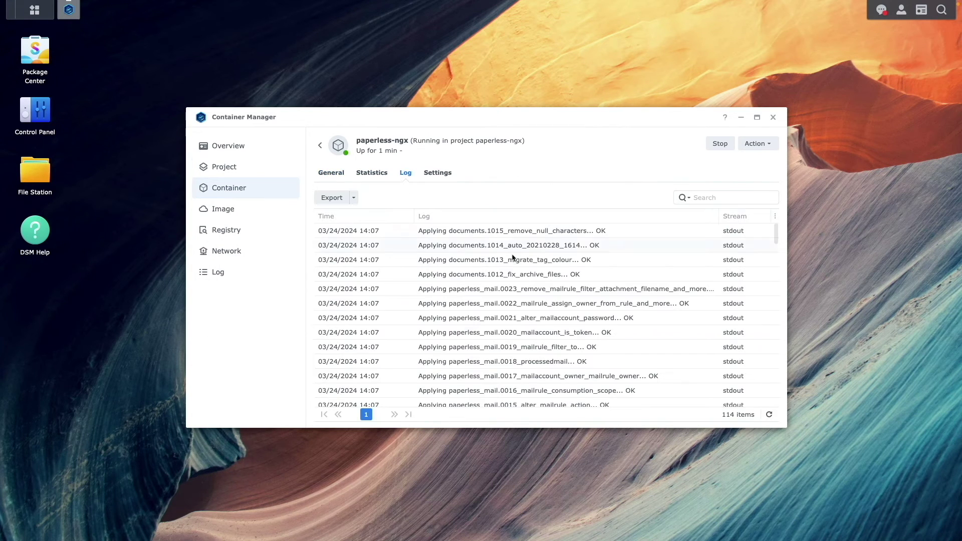
click(769, 416)
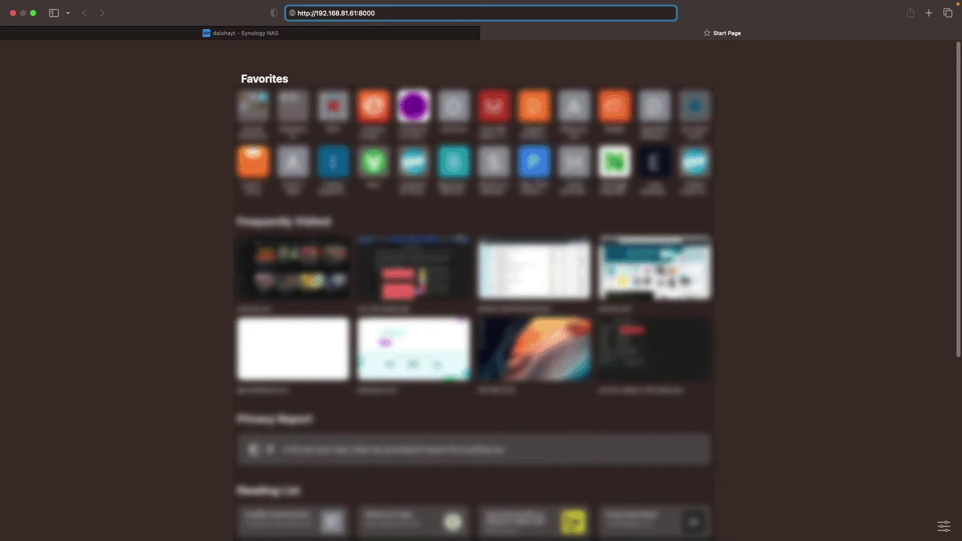
key(Return)
text(pladmin)
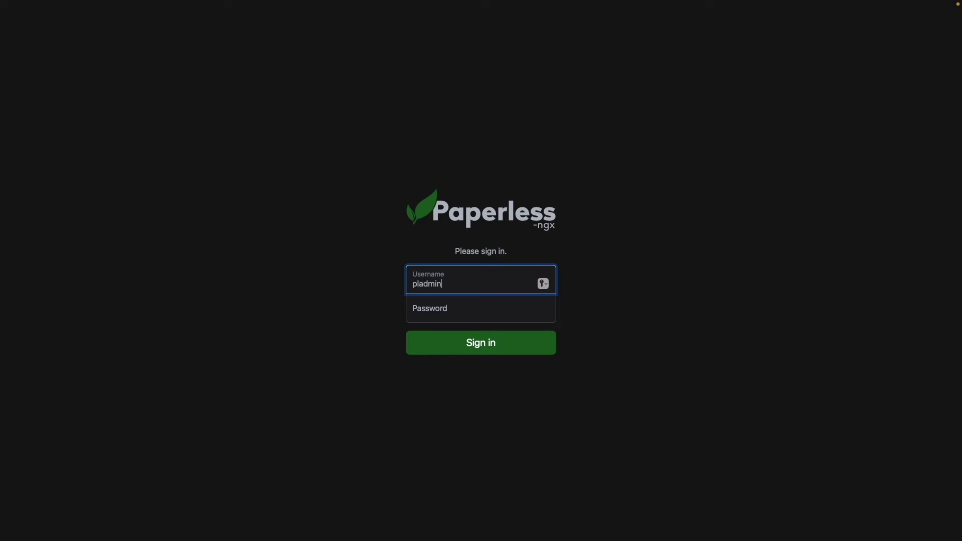
key(Tab)
text(••••••••••••••••••)
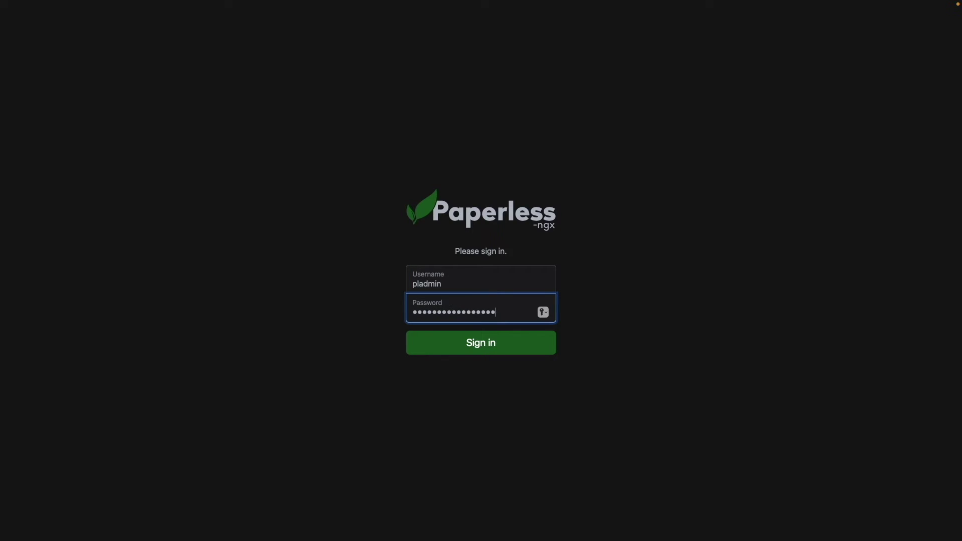
click(494, 333)
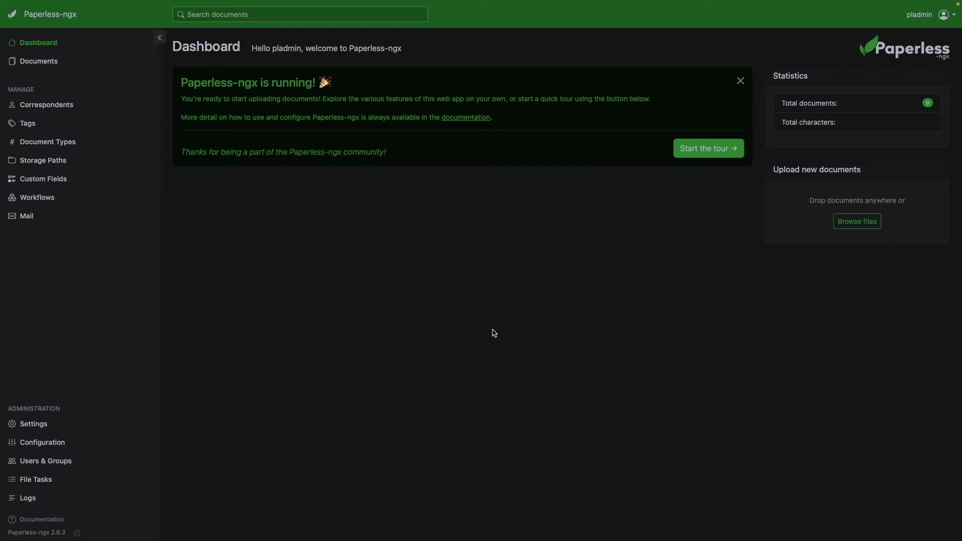
Step through the Paperless-ngx welcome tour up to the filtering step, then end it
click(692, 155)
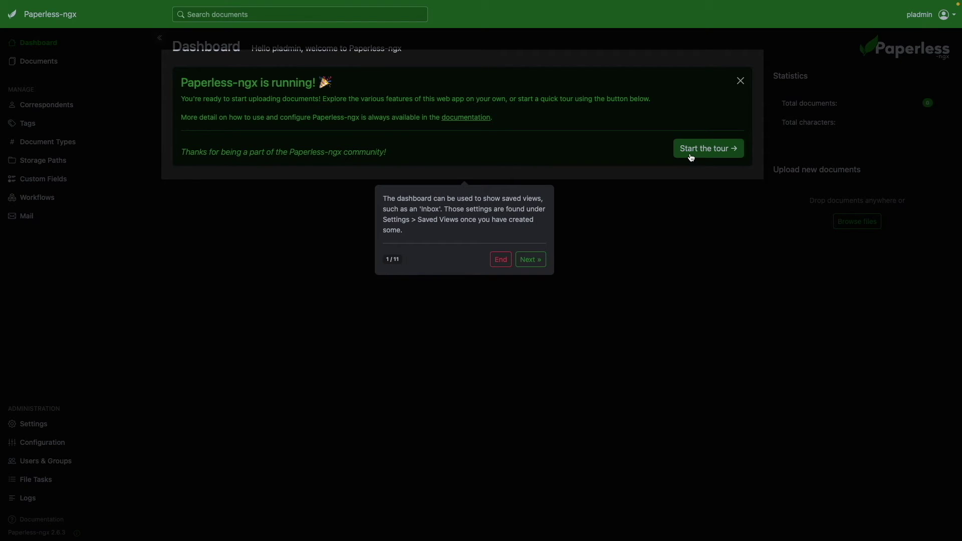
click(540, 265)
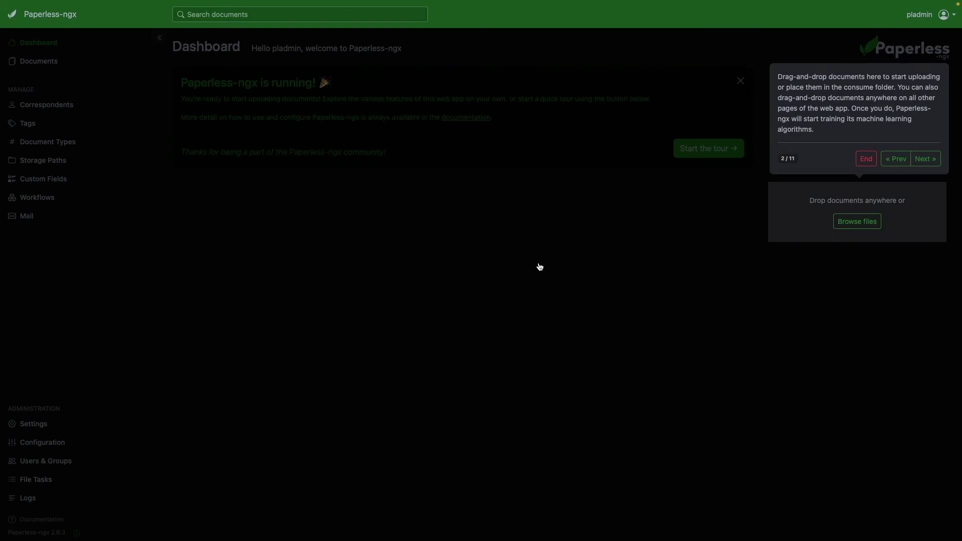
click(922, 161)
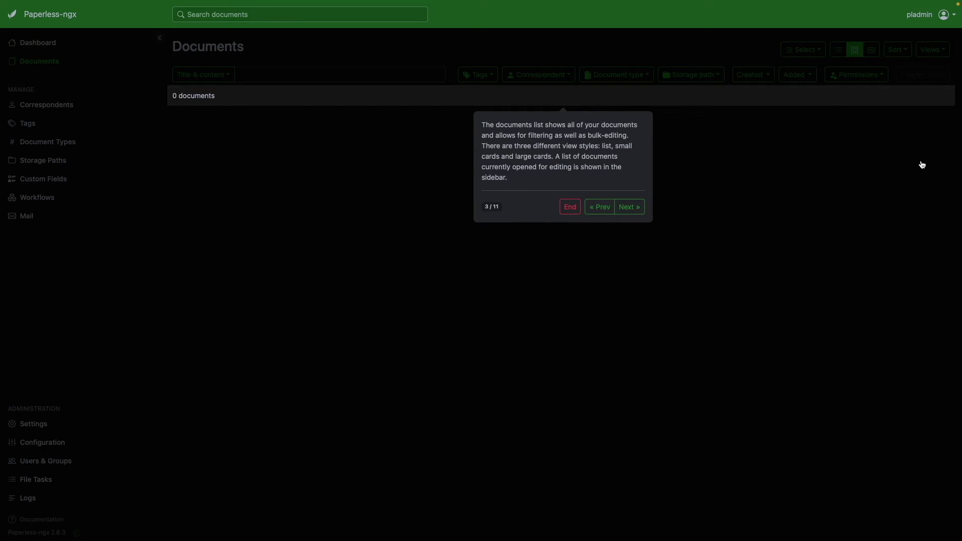
click(638, 211)
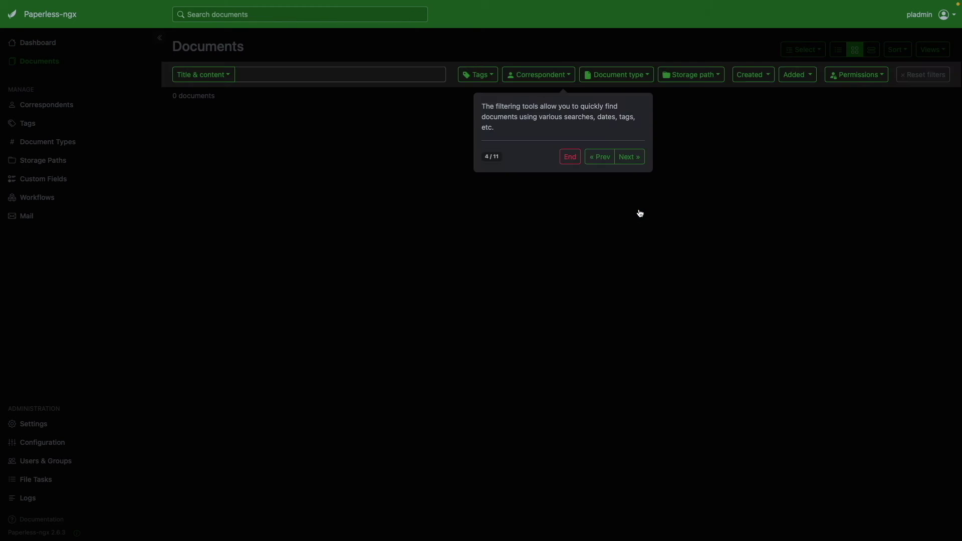
click(571, 157)
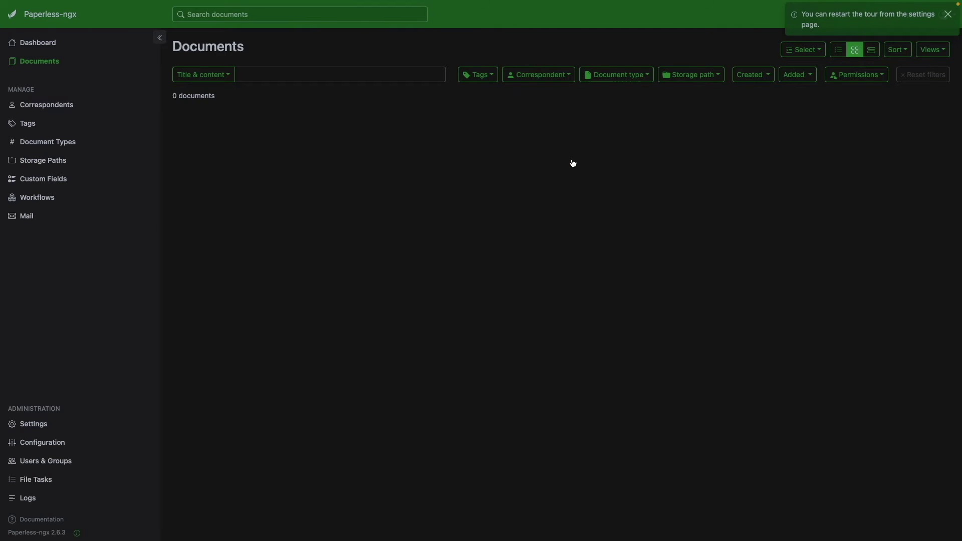
Set and confirm a new admin password in My Profile and save it
click(944, 15)
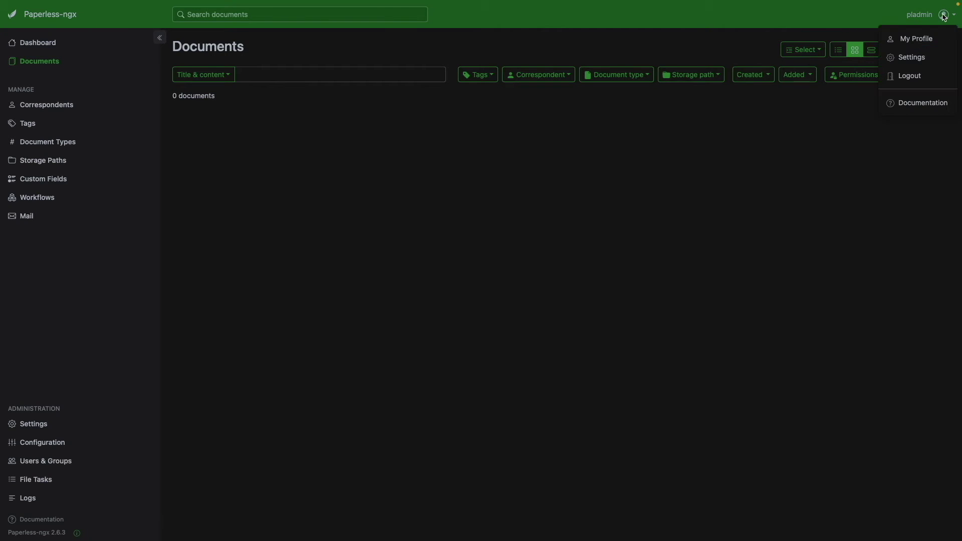
click(925, 39)
click(505, 118)
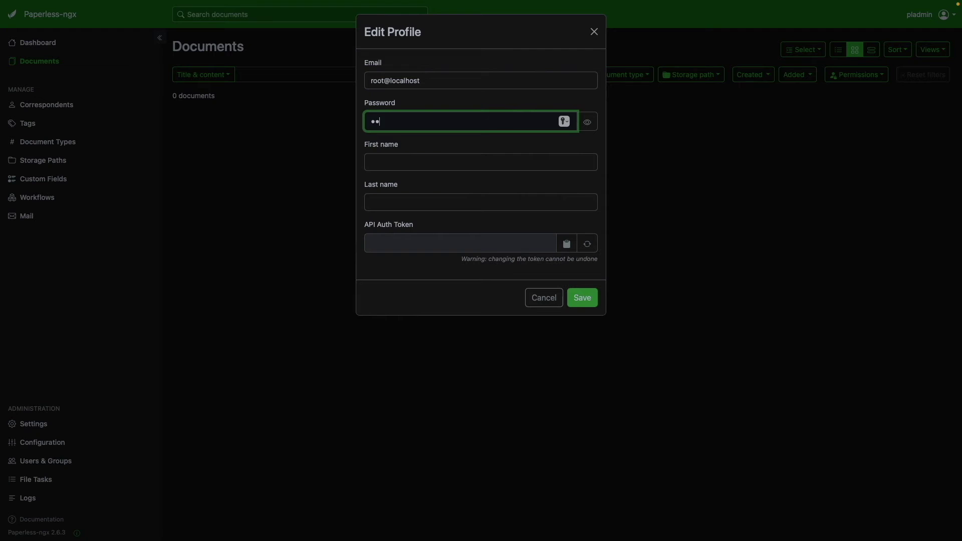
click(466, 162)
click(466, 162)
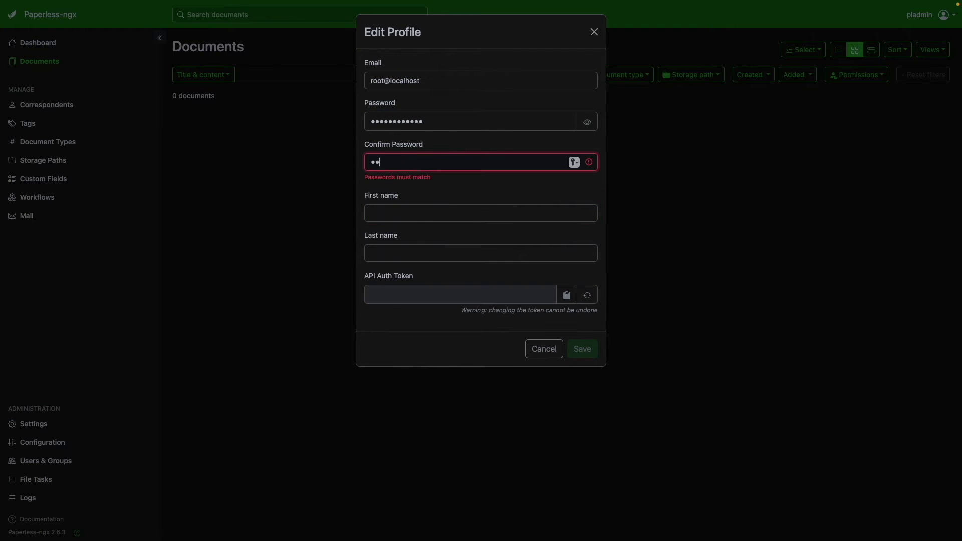
key(Return)
Sign back in to Paperless-ngx as the admin with the new password
text(plad)
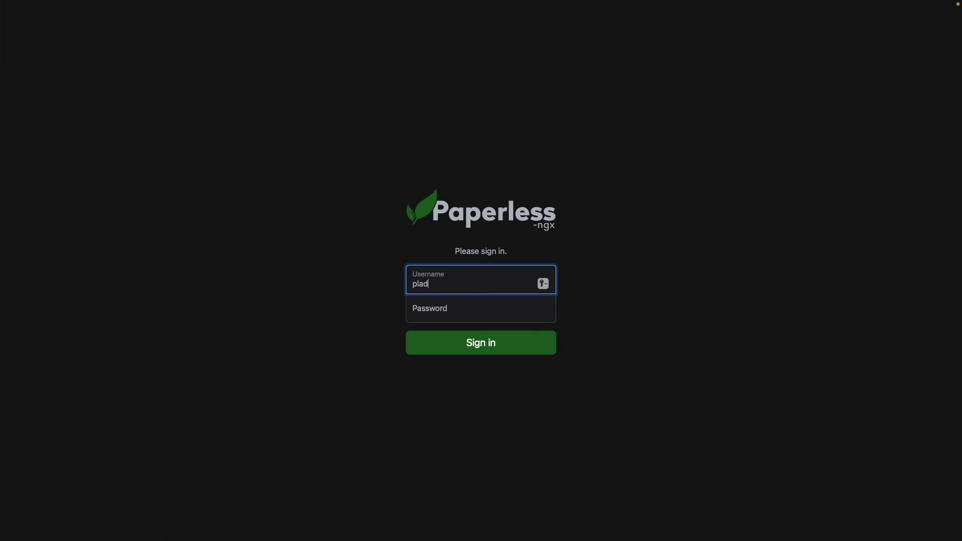
text(min)
key(Tab)
click(527, 349)
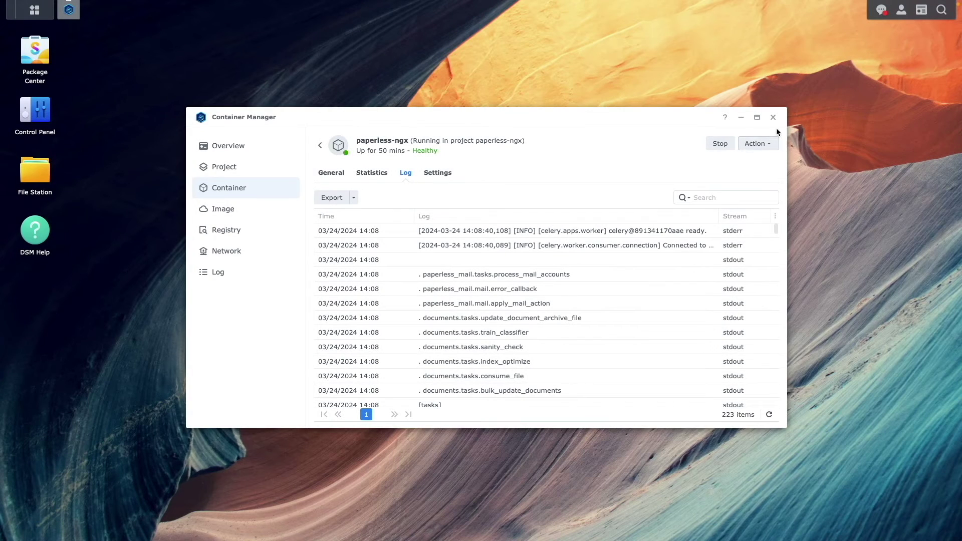
click(773, 117)
click(33, 117)
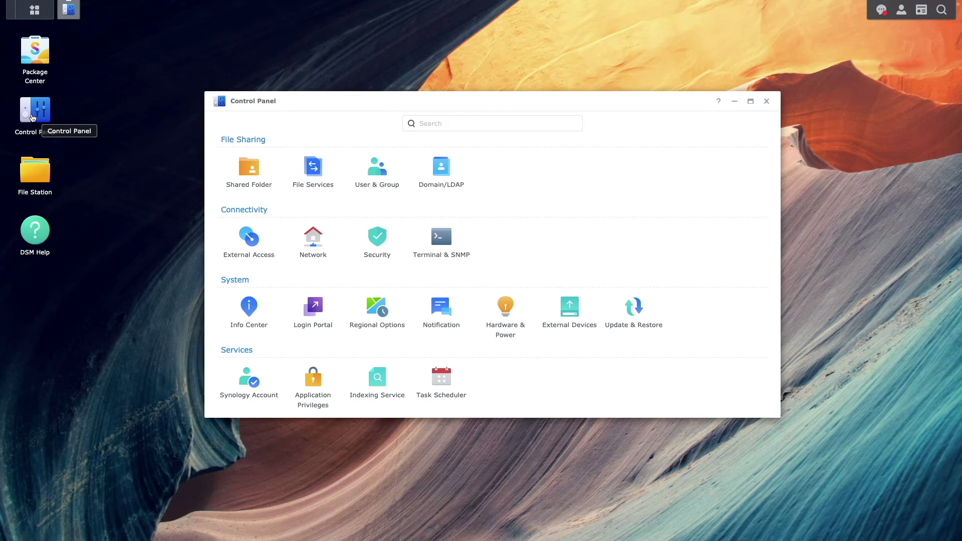
click(249, 238)
click(404, 125)
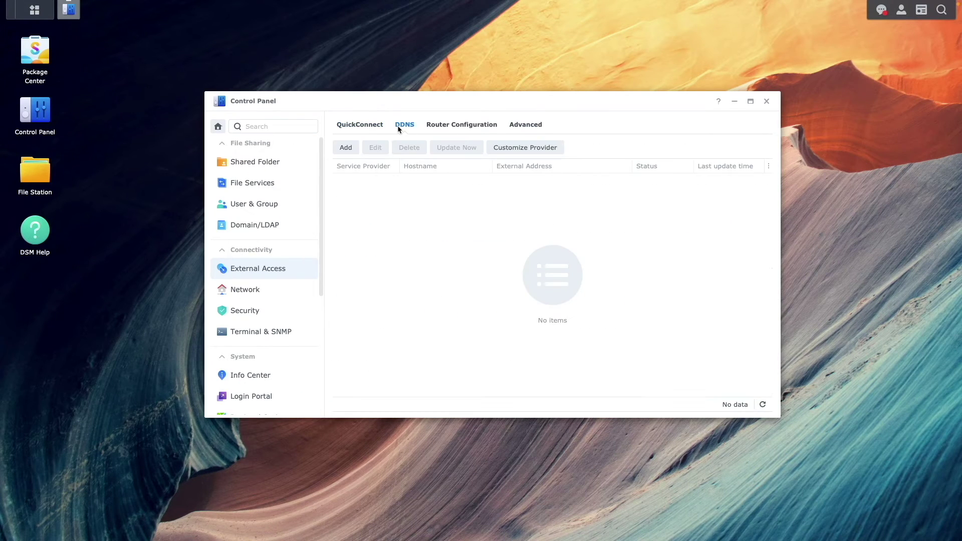
click(347, 148)
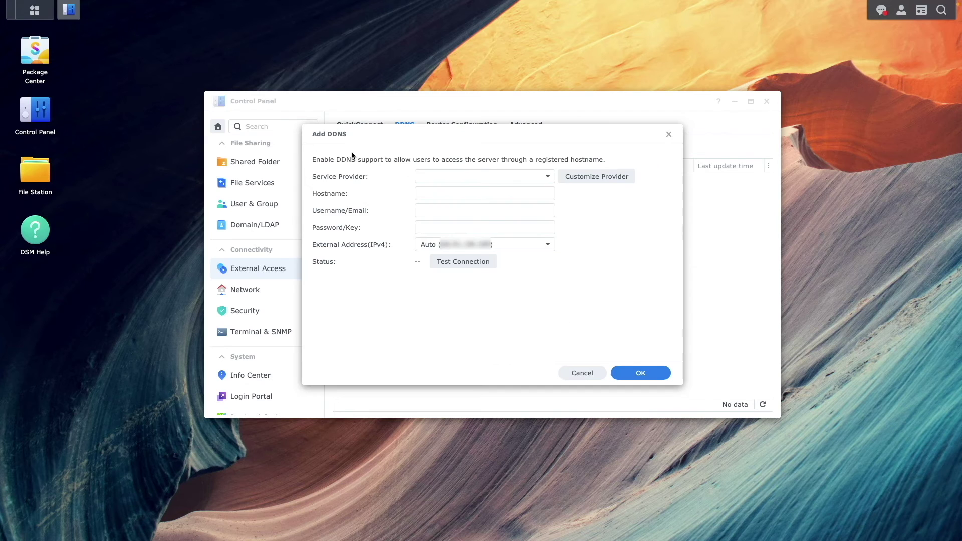
click(547, 176)
click(496, 202)
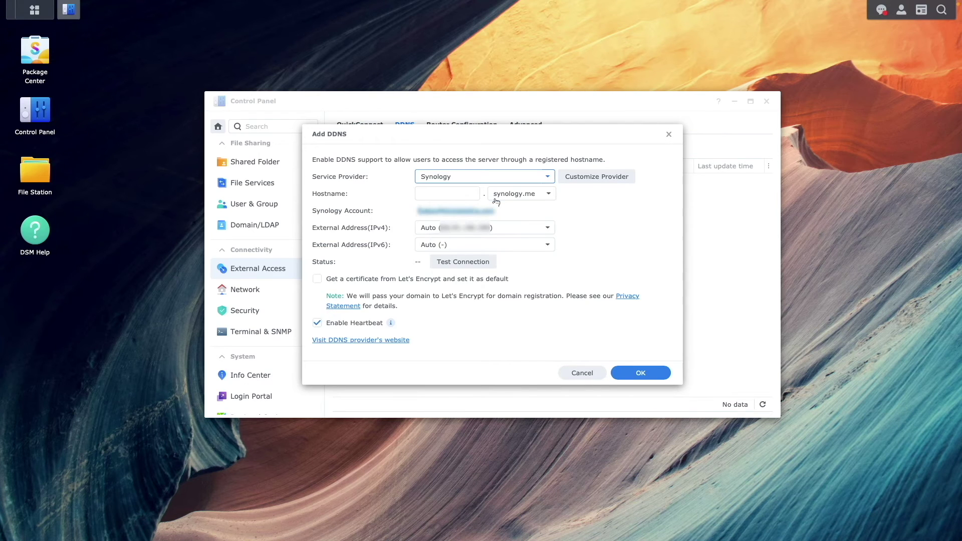
click(462, 193)
text(dalohayt)
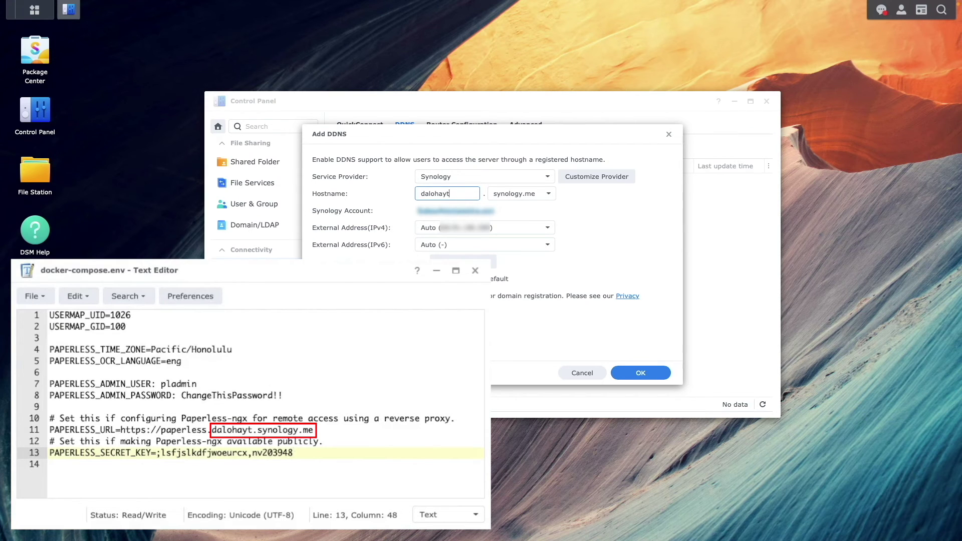
click(493, 264)
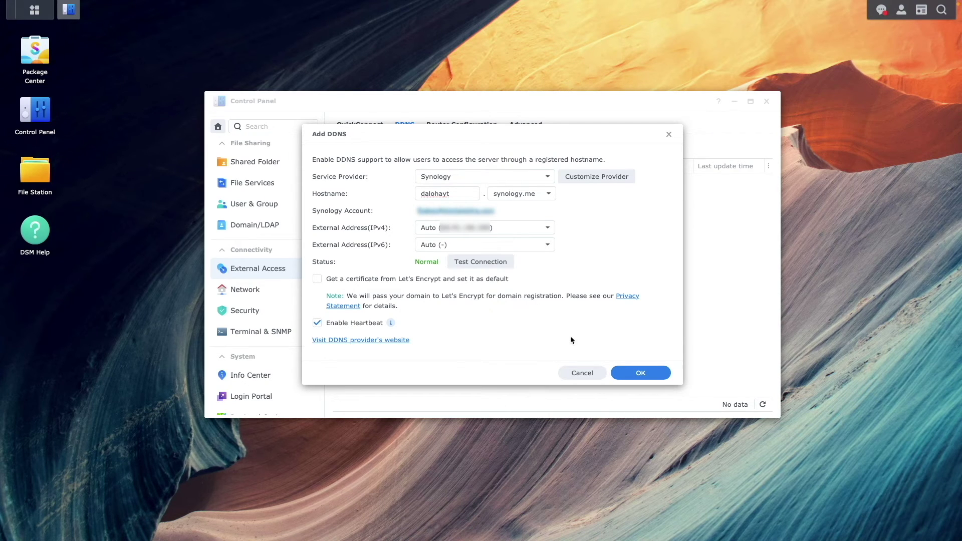
click(624, 375)
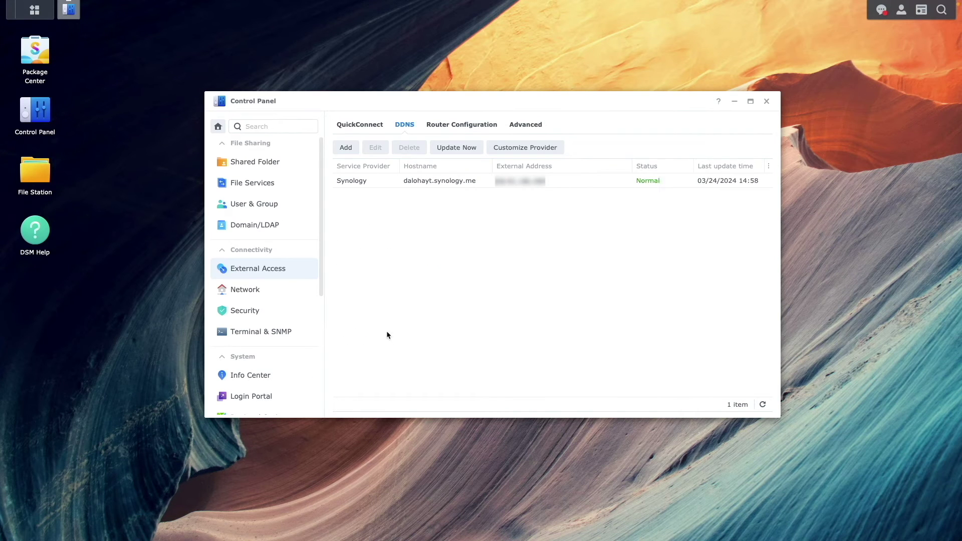
Start adding a new Let's Encrypt certificate under Security > Certificate
click(286, 310)
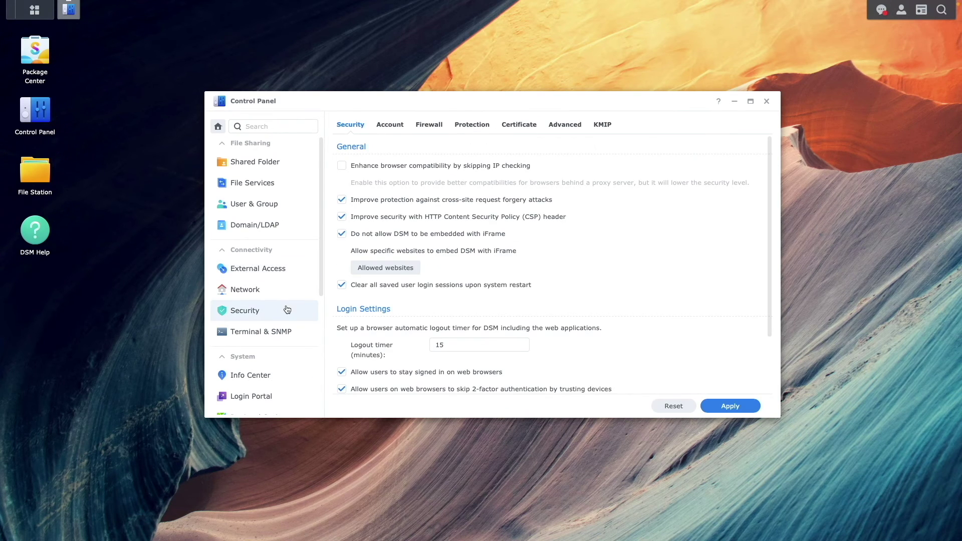
click(503, 128)
click(359, 151)
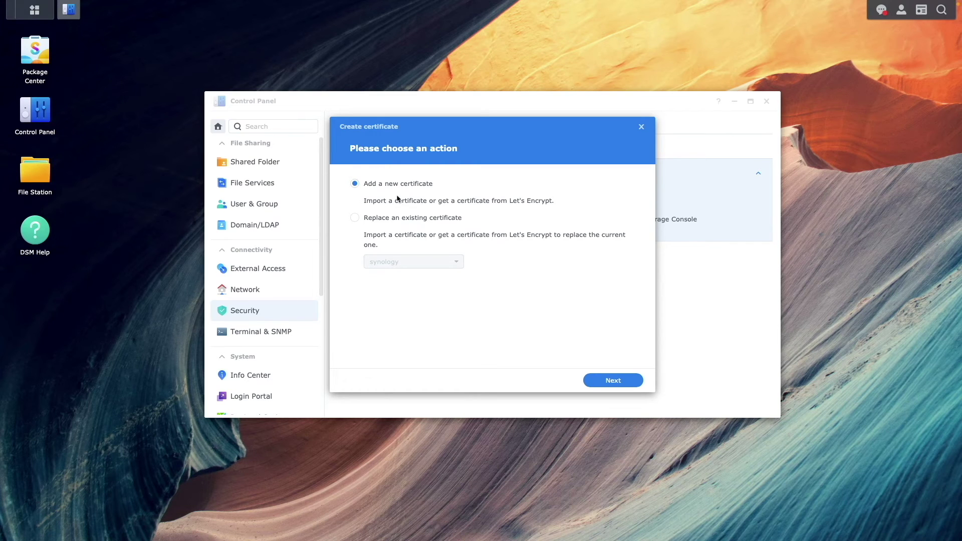
click(595, 384)
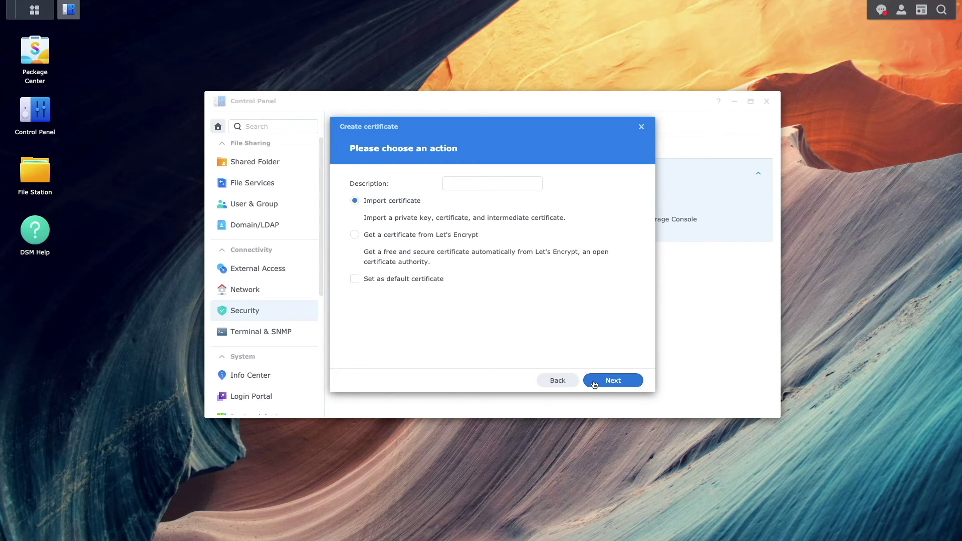
click(462, 237)
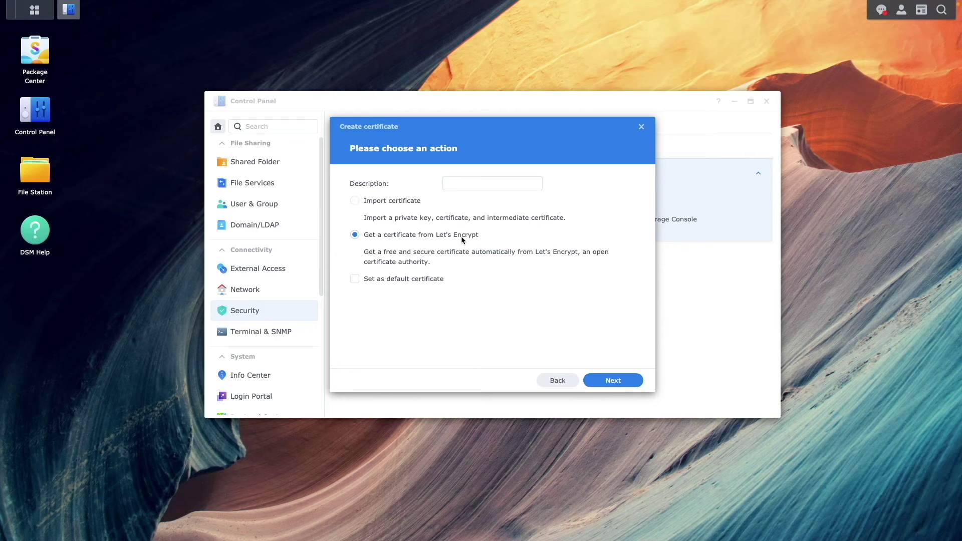
click(591, 382)
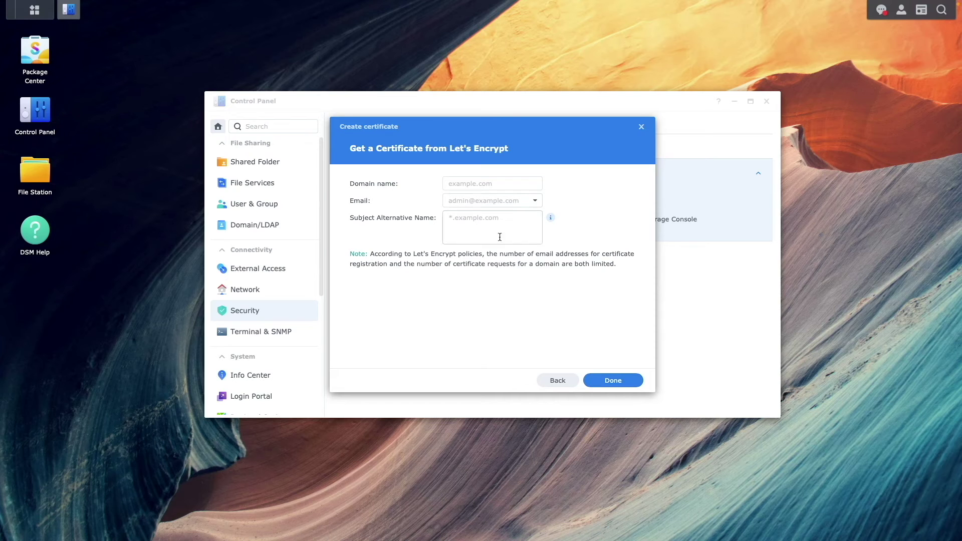
Request the certificate for dalohayt.synology.me with the admin email and *.dalohayt.synology.me alternative name
click(451, 184)
text(daloha)
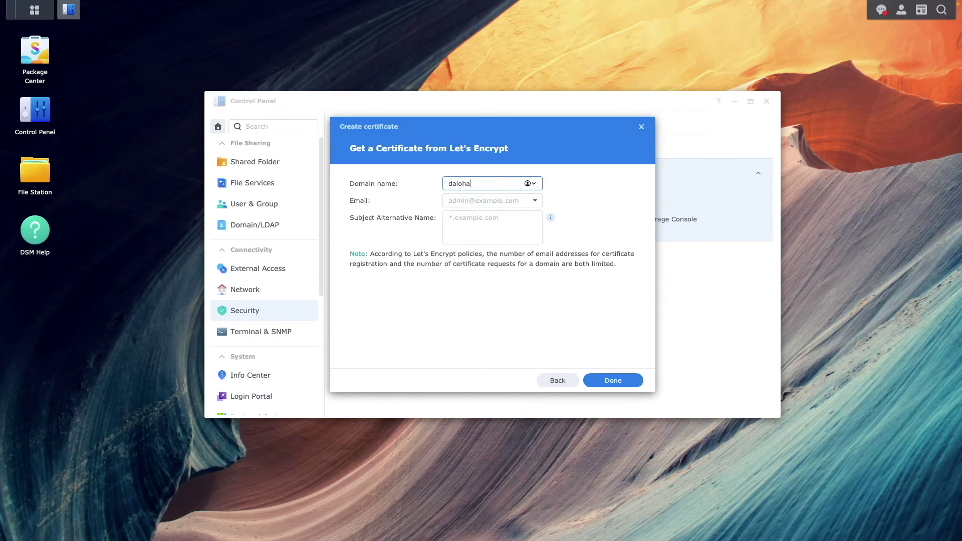
text(yt.synology.me)
click(450, 201)
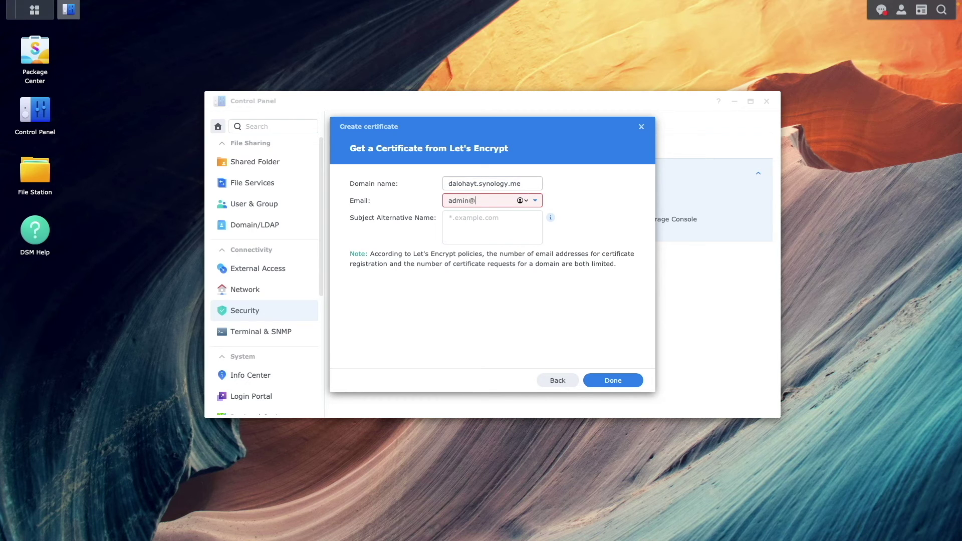
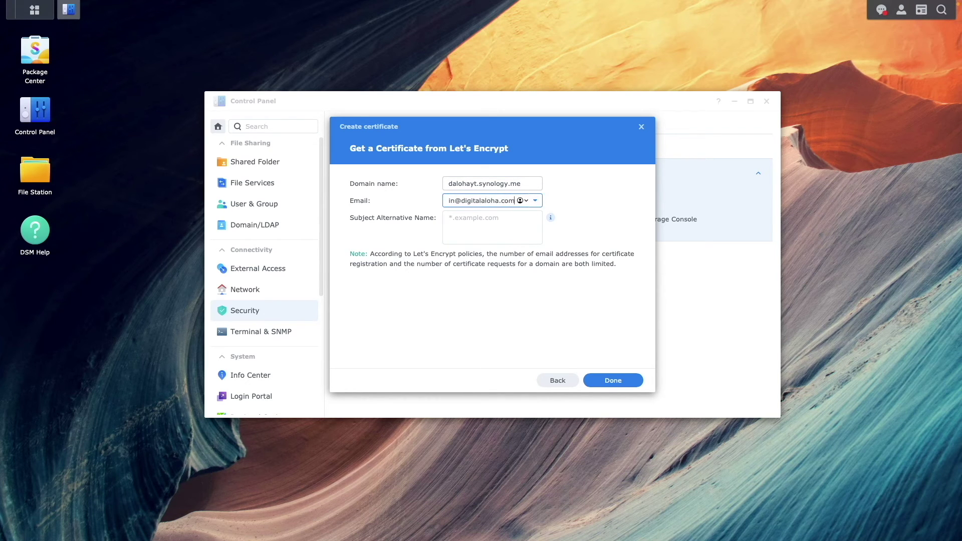
click(471, 221)
text(*)
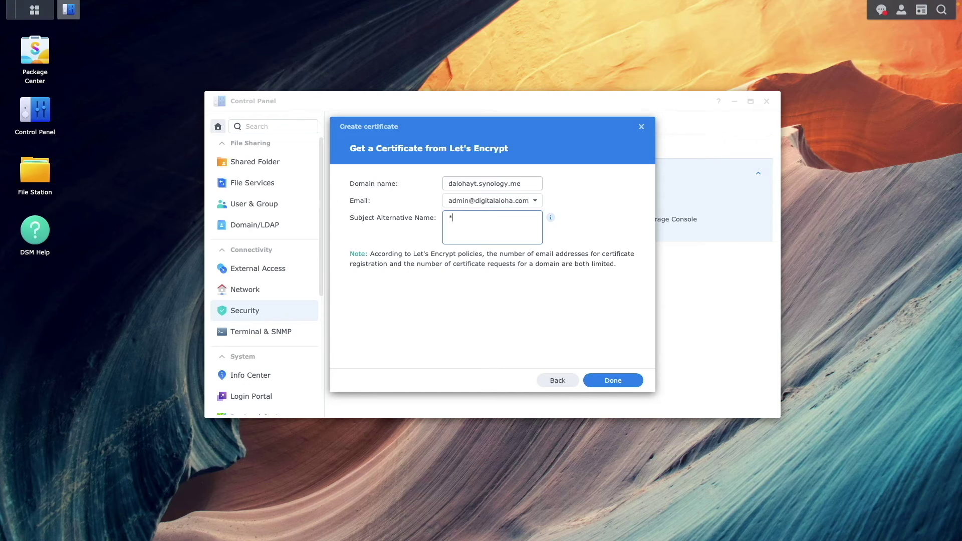
text(.dalohayt.synology.me)
click(635, 380)
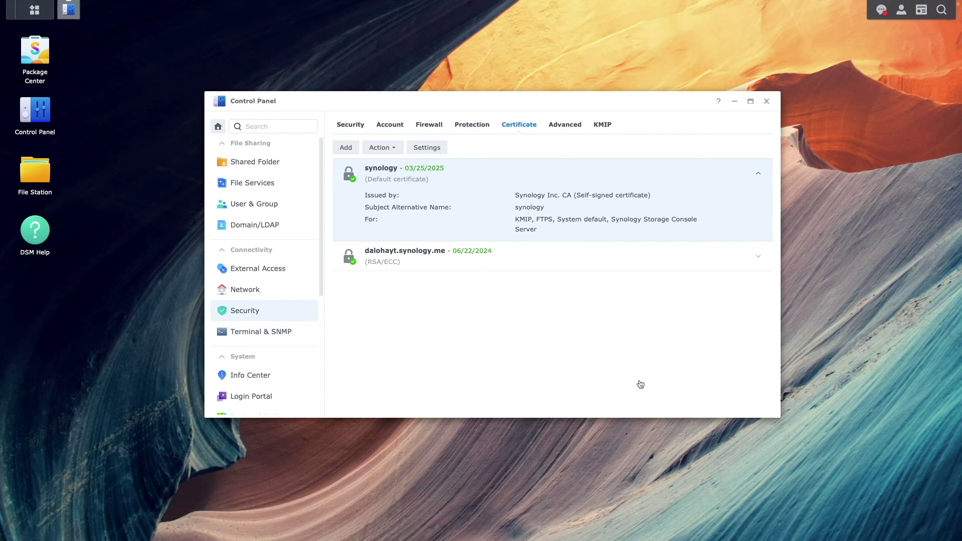
click(294, 399)
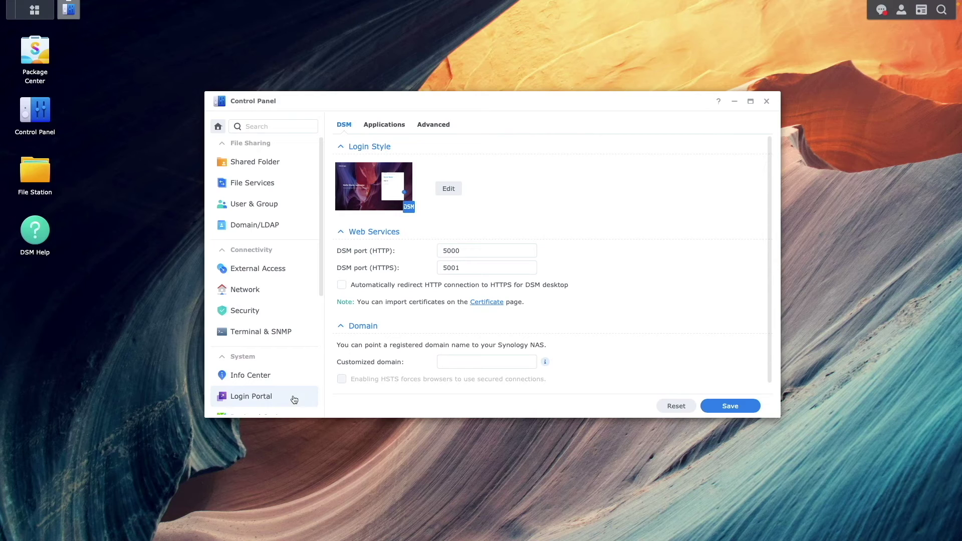
Create reverse proxy rule paperless-ngx with HTTPS source paperless.dalohayt.synology.me:443 and HSTS enabled
click(450, 128)
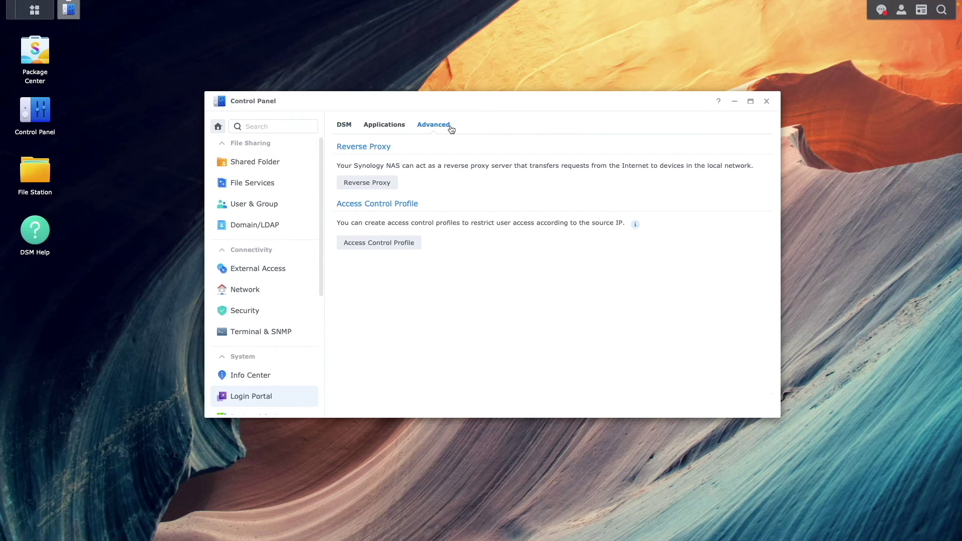
click(395, 184)
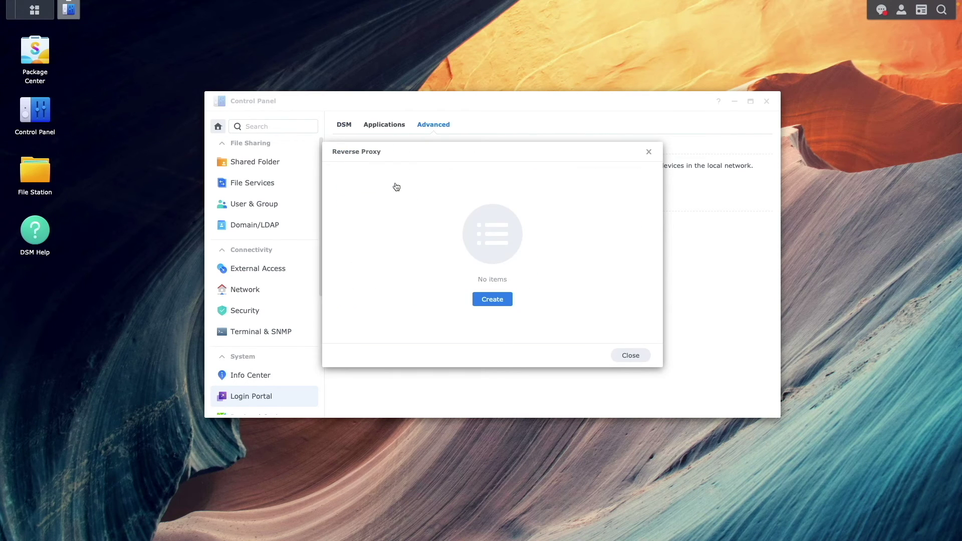
click(509, 302)
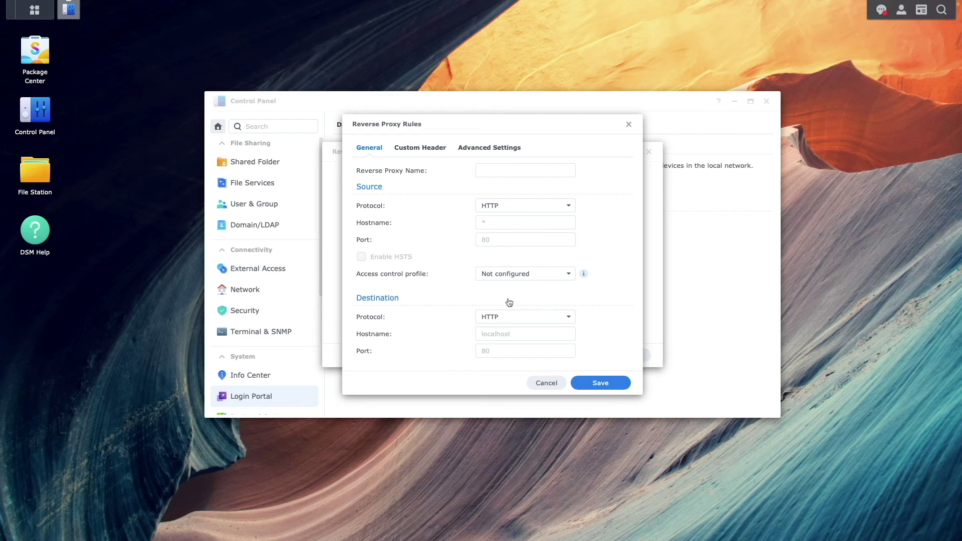
click(490, 169)
text(paperless-ngx)
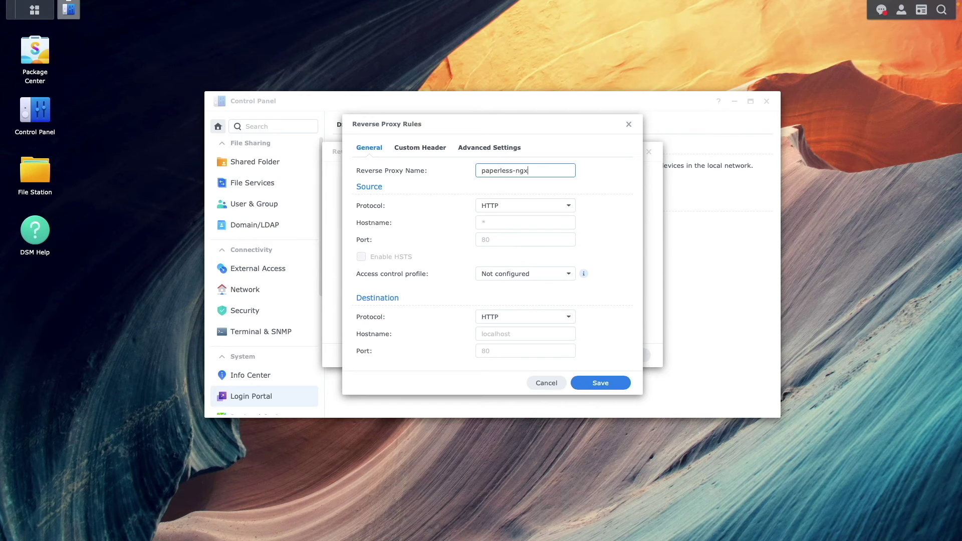
click(507, 206)
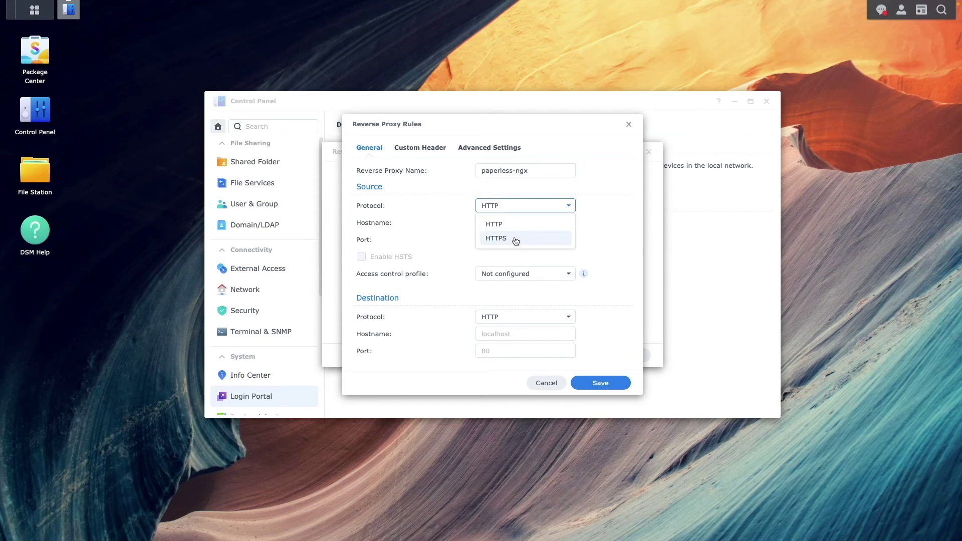
click(515, 239)
click(512, 225)
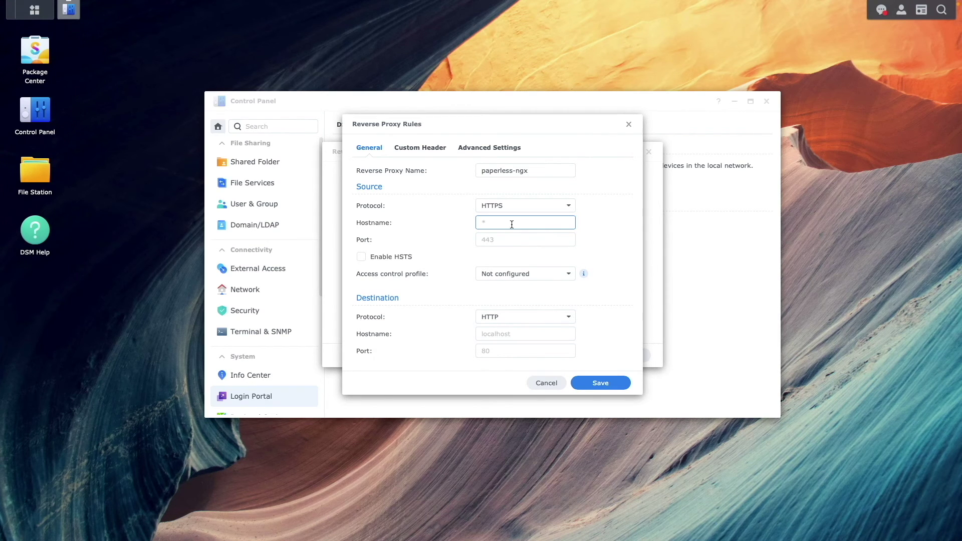
text(paperless)
text(.daloha)
text(yt.synolo)
text(gy.me)
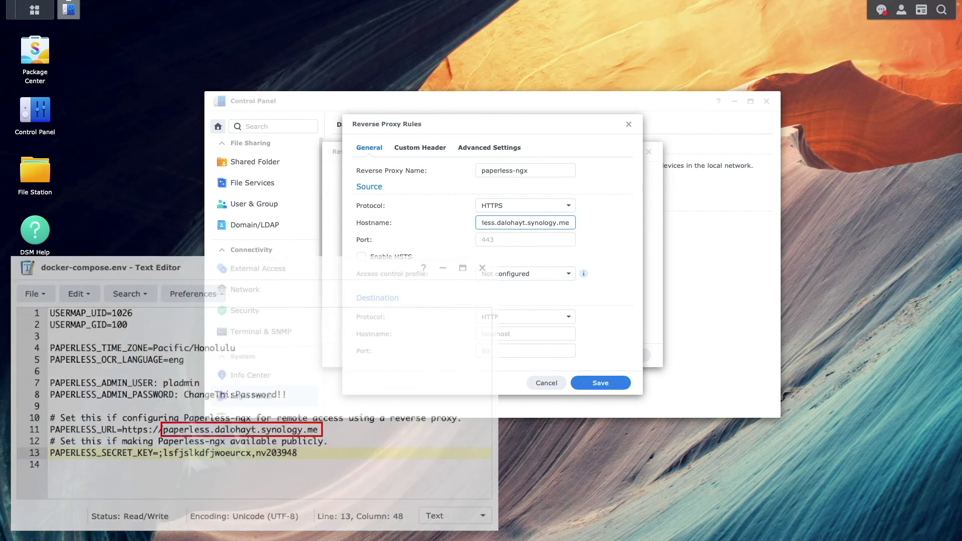
click(512, 239)
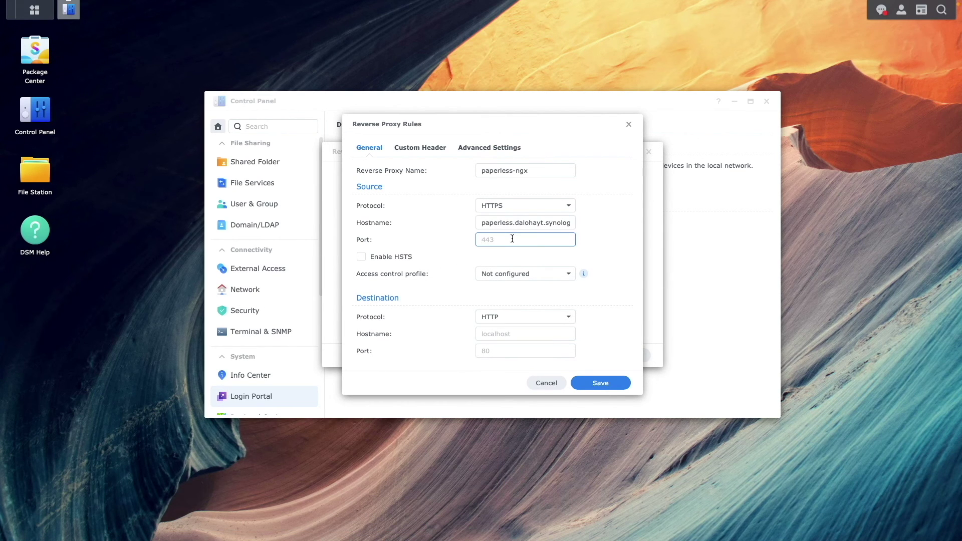
text(443)
click(440, 254)
Point the rule's destination to localhost port 8000 and save it
click(498, 334)
text(localhost)
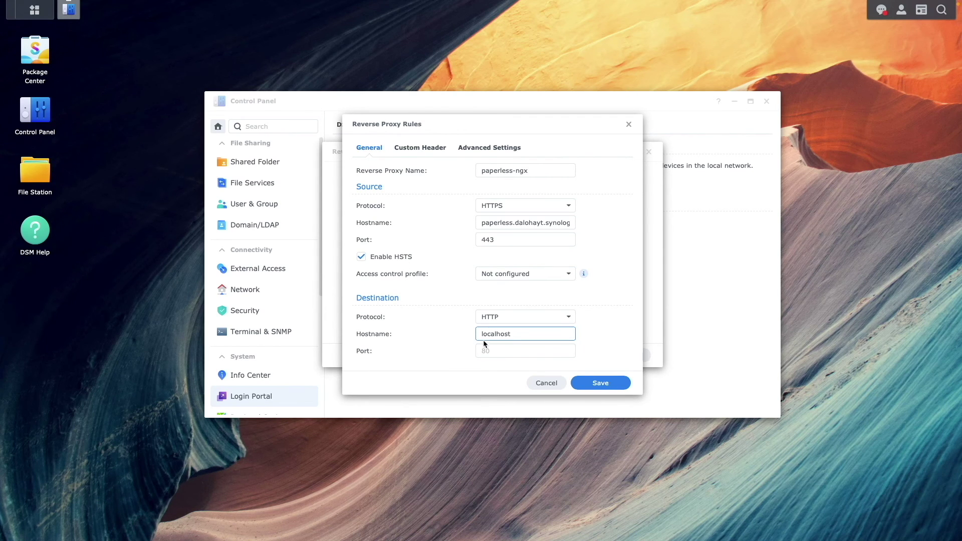
click(485, 351)
text(8000)
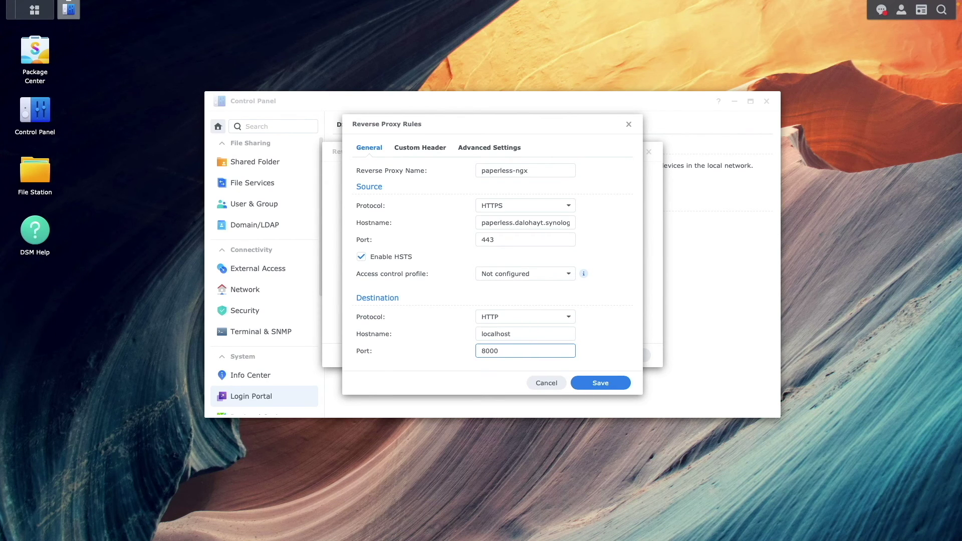
click(575, 383)
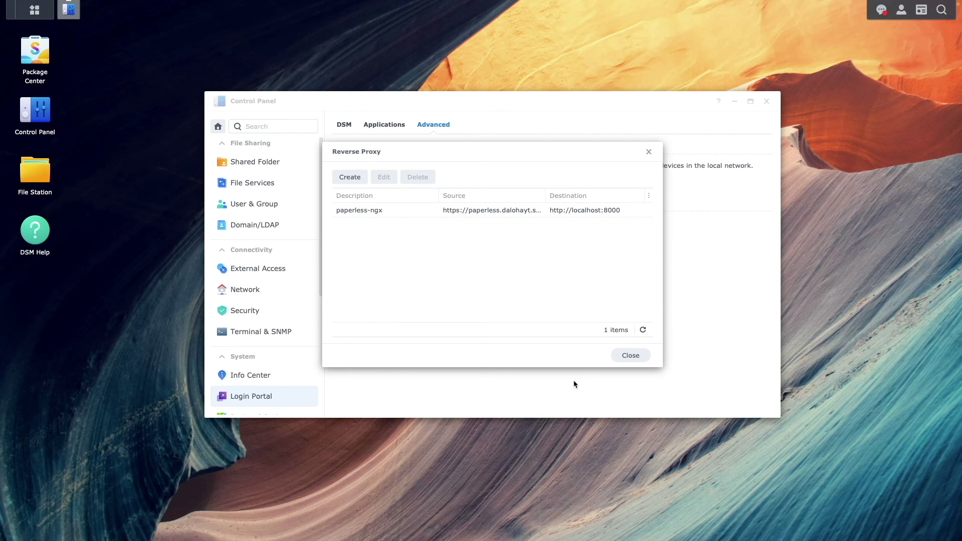
Assign the dalohayt.synology.me certificate to paperless.dalohayt.synology.me and confirm the service restart
click(635, 355)
click(276, 311)
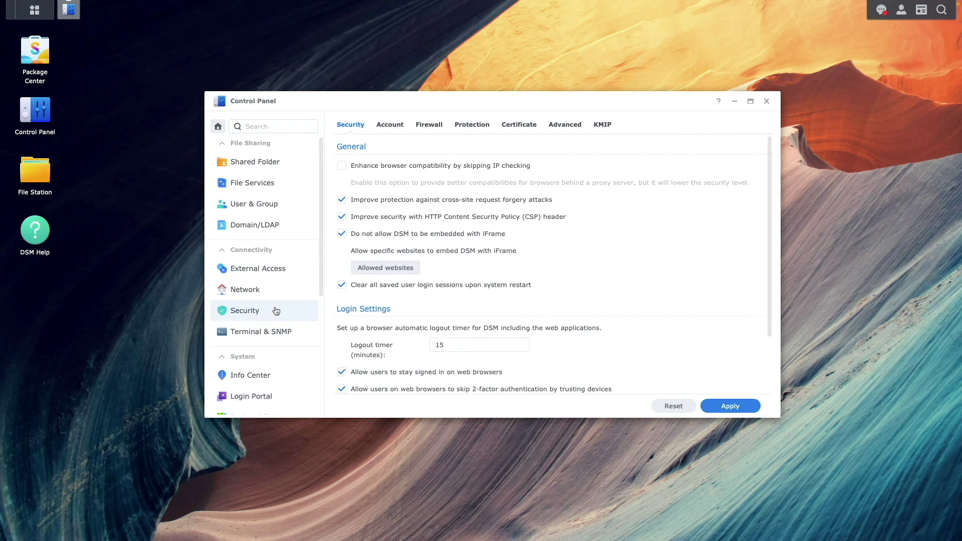
click(509, 126)
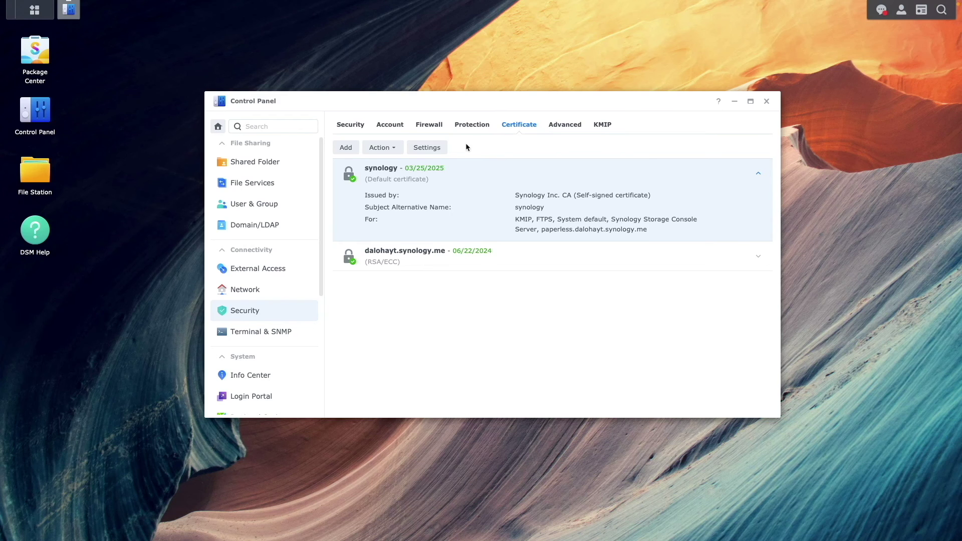
click(443, 148)
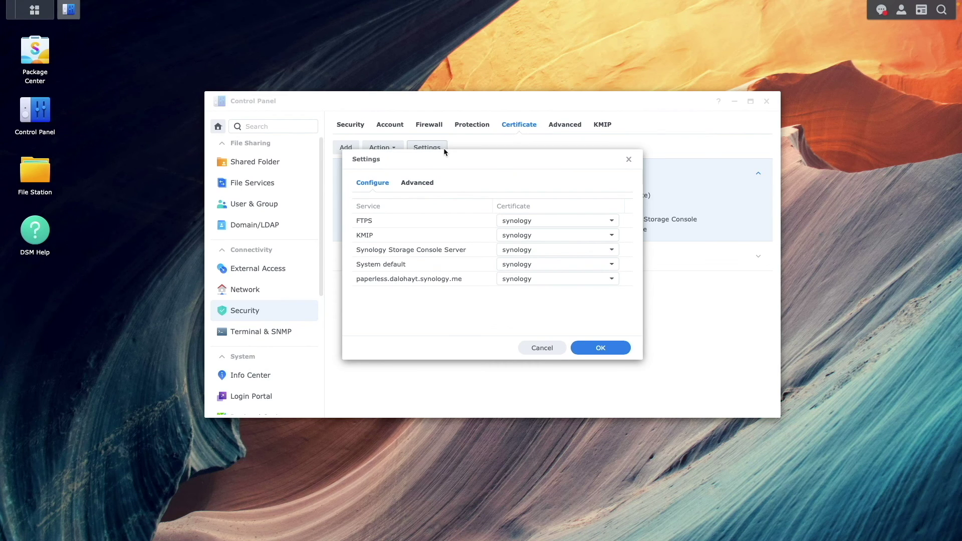
click(571, 280)
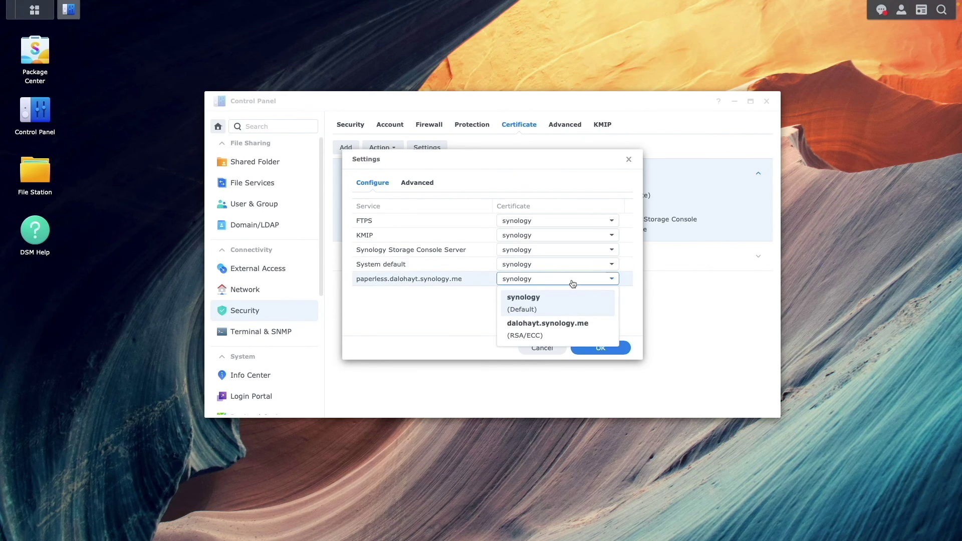
click(574, 328)
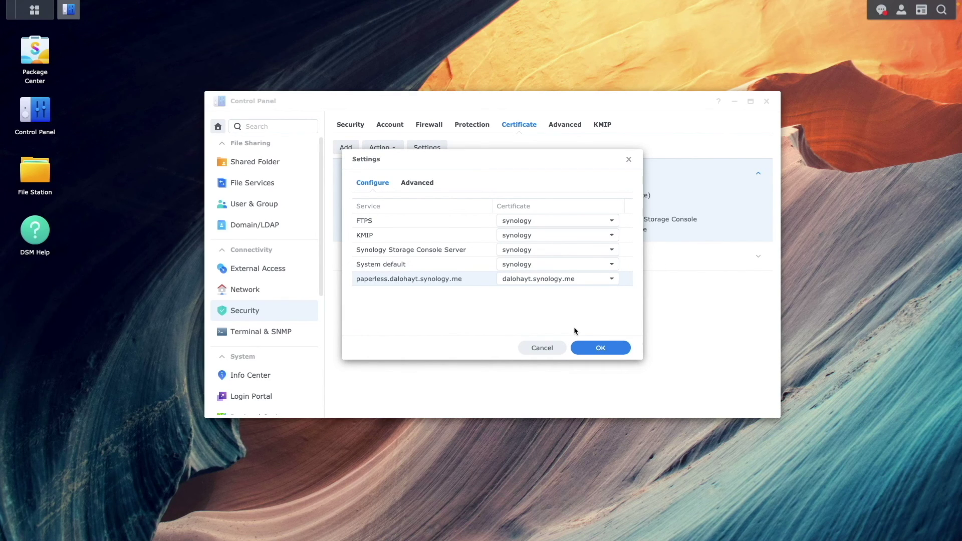
click(582, 351)
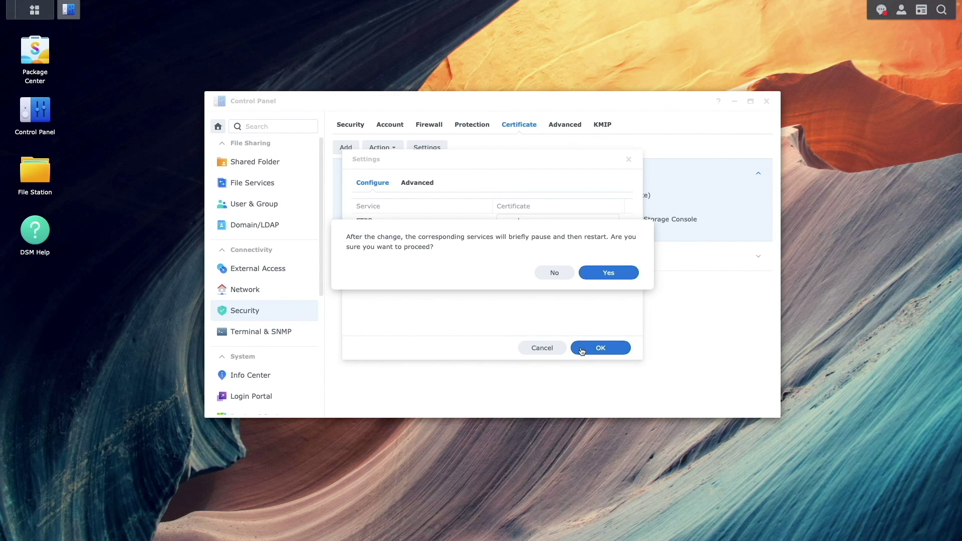
click(595, 275)
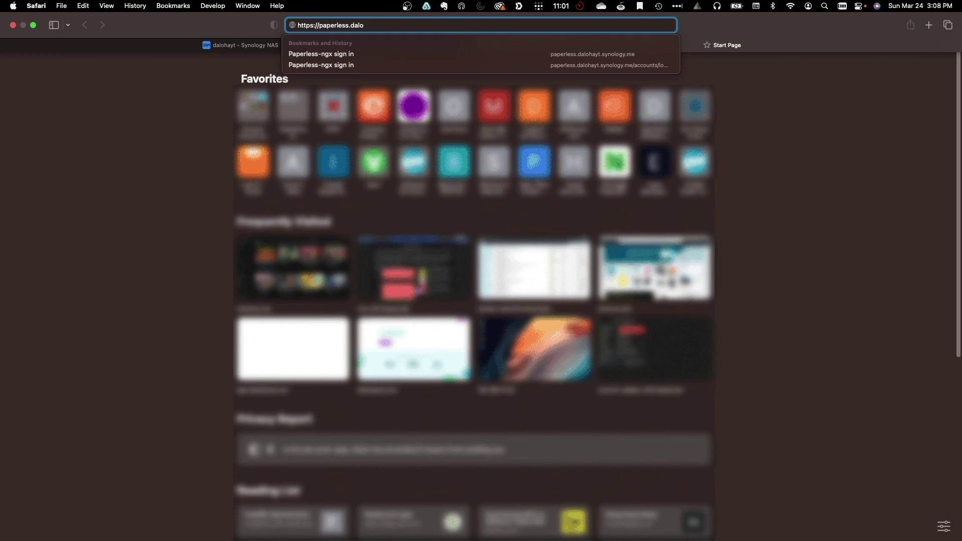
text(hayt.synology.me)
key(Return)
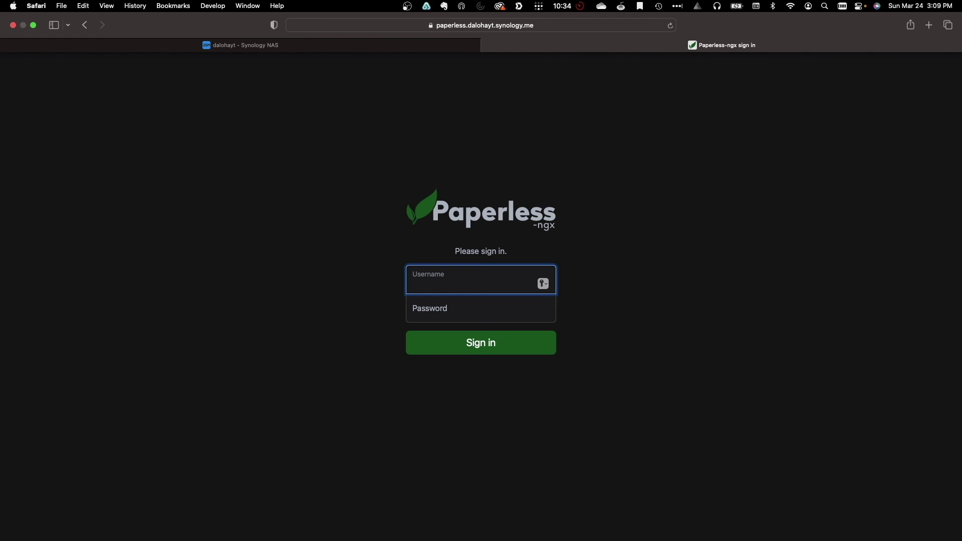
text(pladmin)
key(Tab)
text(•••••••••••••)
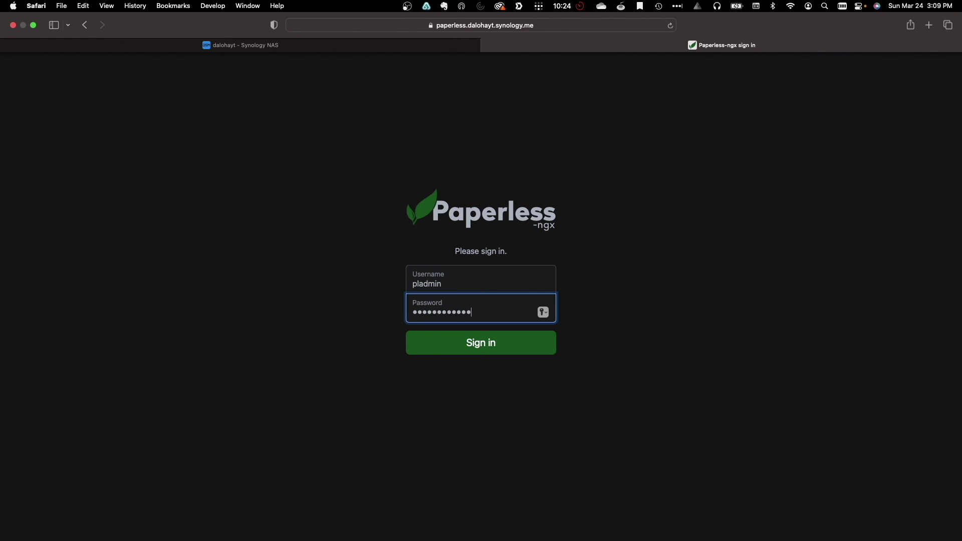
key(Return)
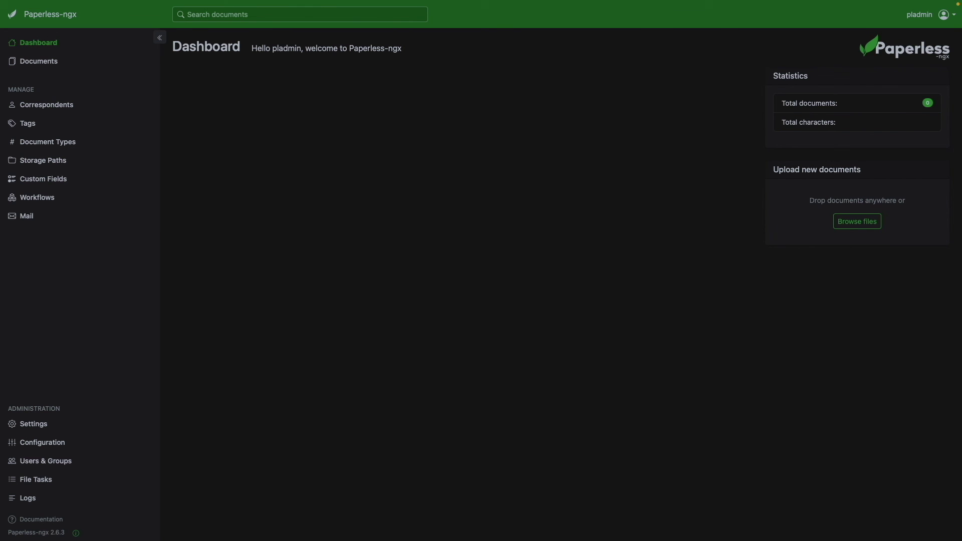
Upload the setup-docker-files .docx and confirm its task appears under Complete in File Tasks
drag(960, 212, 829, 231)
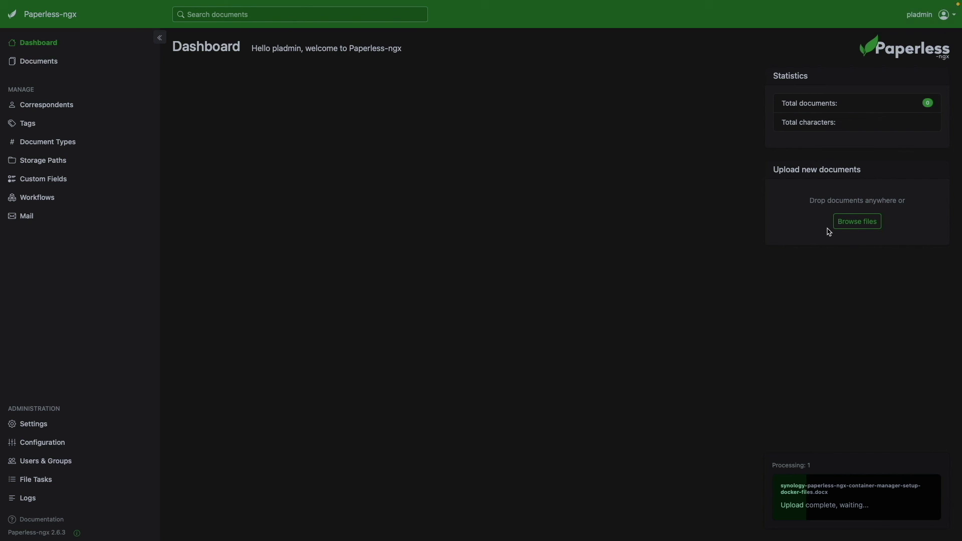
click(66, 480)
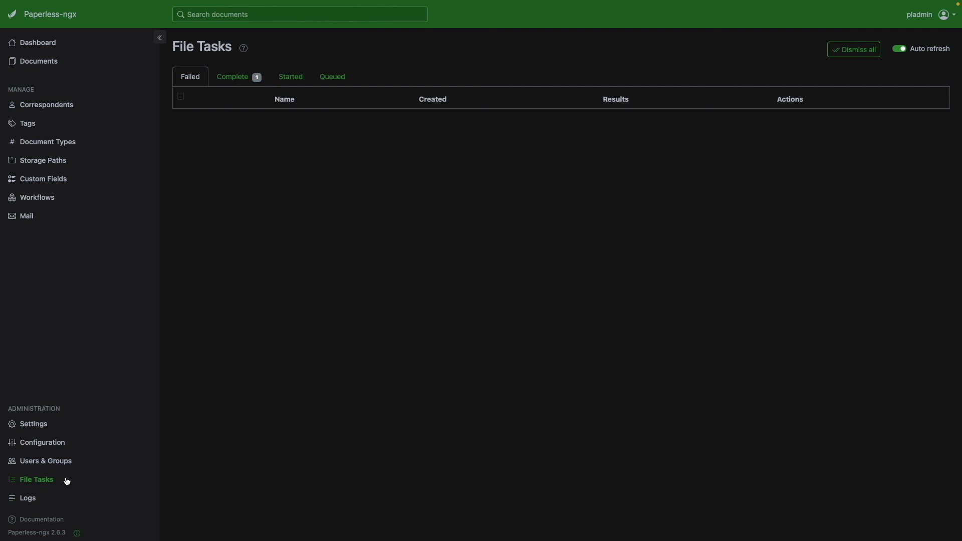
click(237, 78)
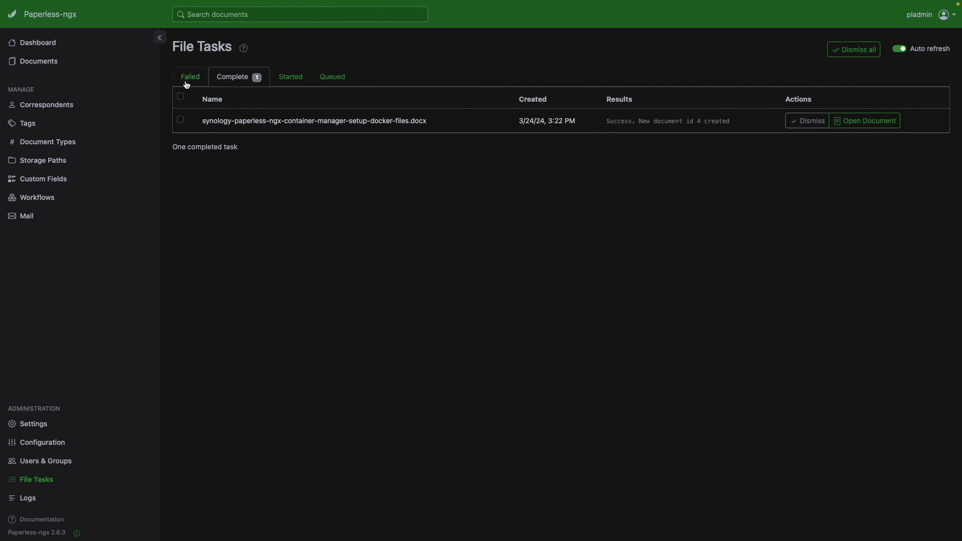
Open the Documents list and preview the uploaded synology-paperless-ngx-container-manager-setup-docker-files document
click(48, 44)
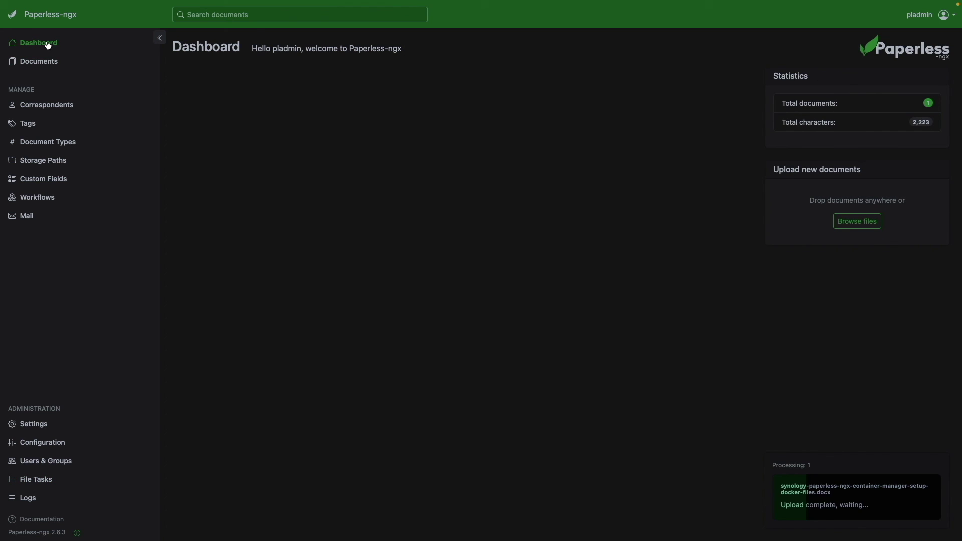
click(52, 63)
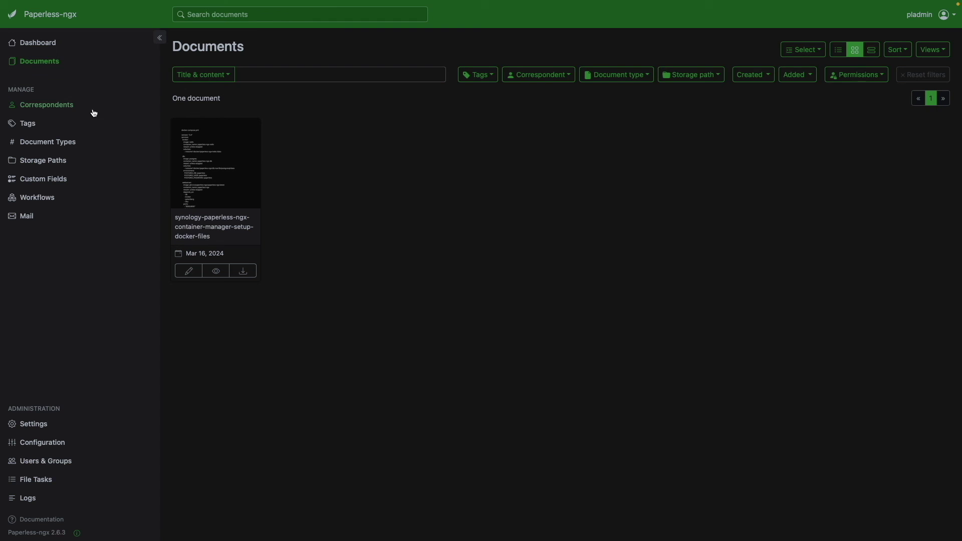
mouse_move(217, 274)
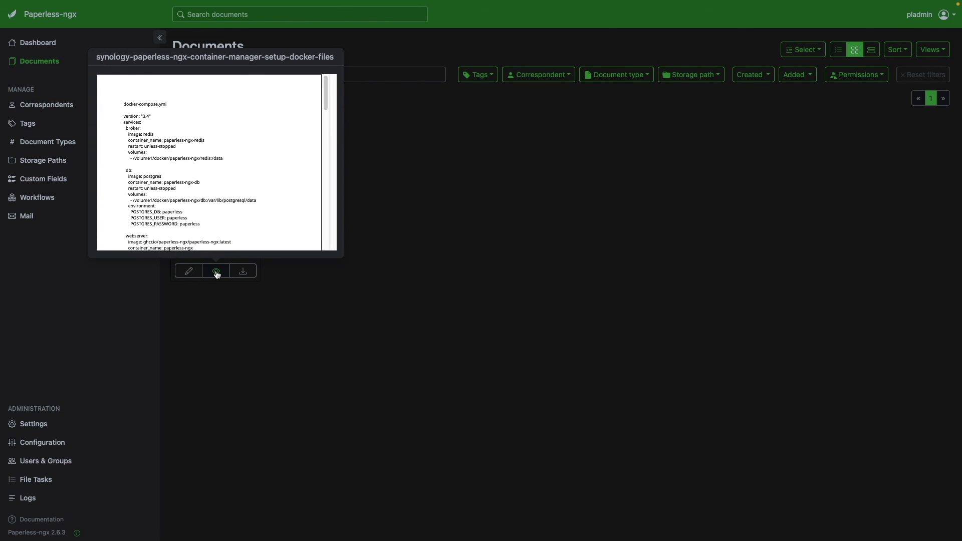
scroll(215, 227, down, 5)
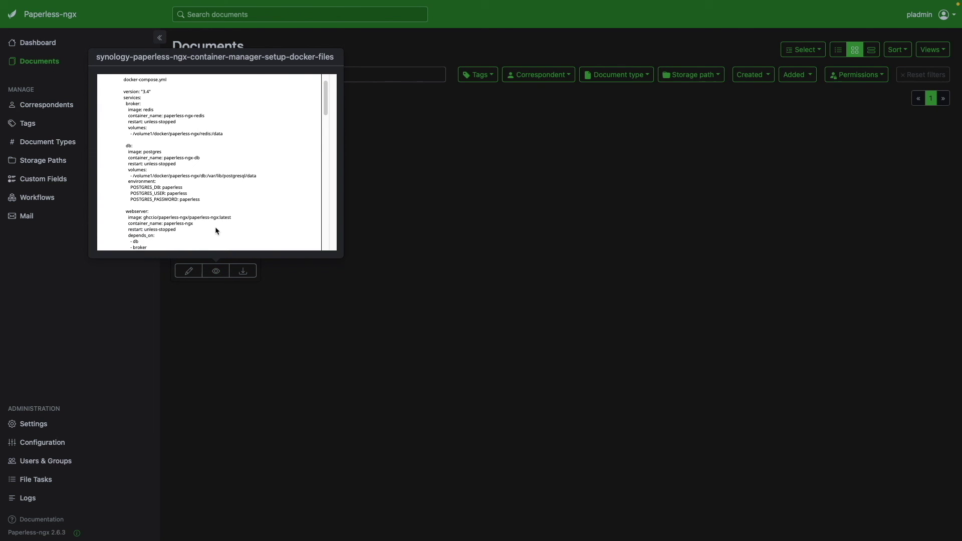